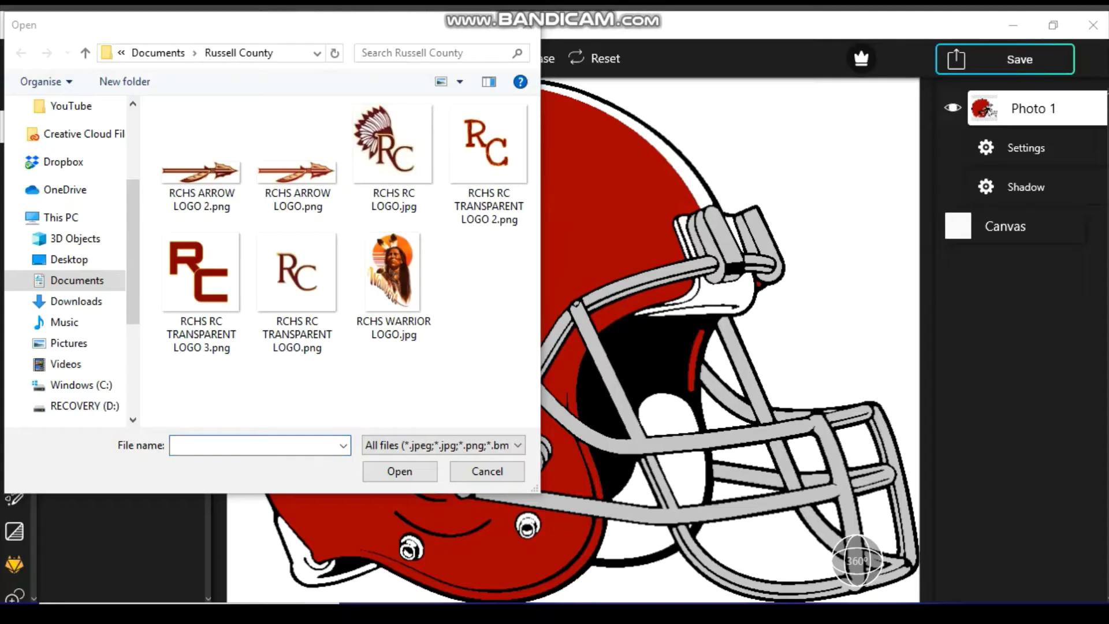
- Add RCHS RC TRANSPARENT LOGO 3.png to the red helmet, enlarged and tilted on its side, and save the image
left_click(201, 277)
key("Return")
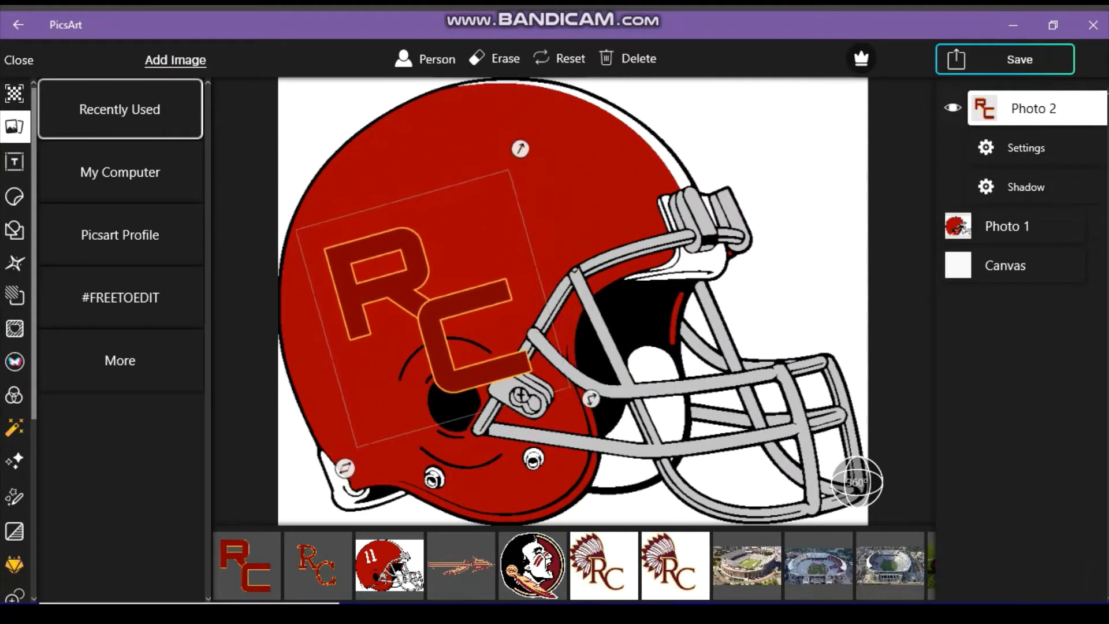
left_click(1019, 60)
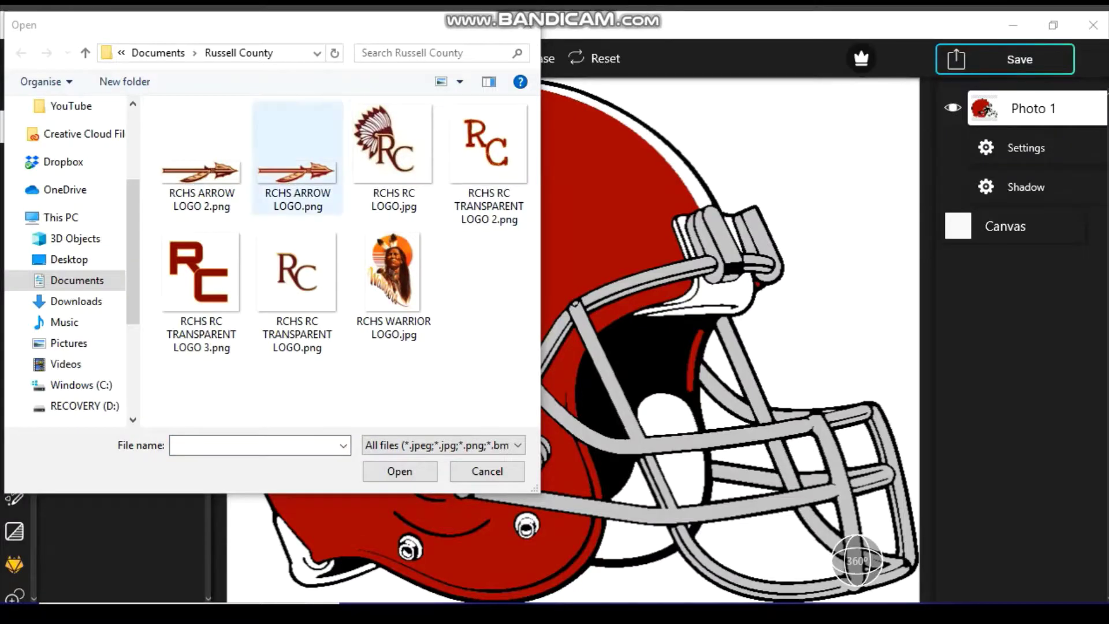
- Add RCHS ARROW LOGO 2.png to the blank red helmet, enlarged and tilted so the arrowhead points up toward the facemask
left_click(210, 144)
left_click(398, 468)
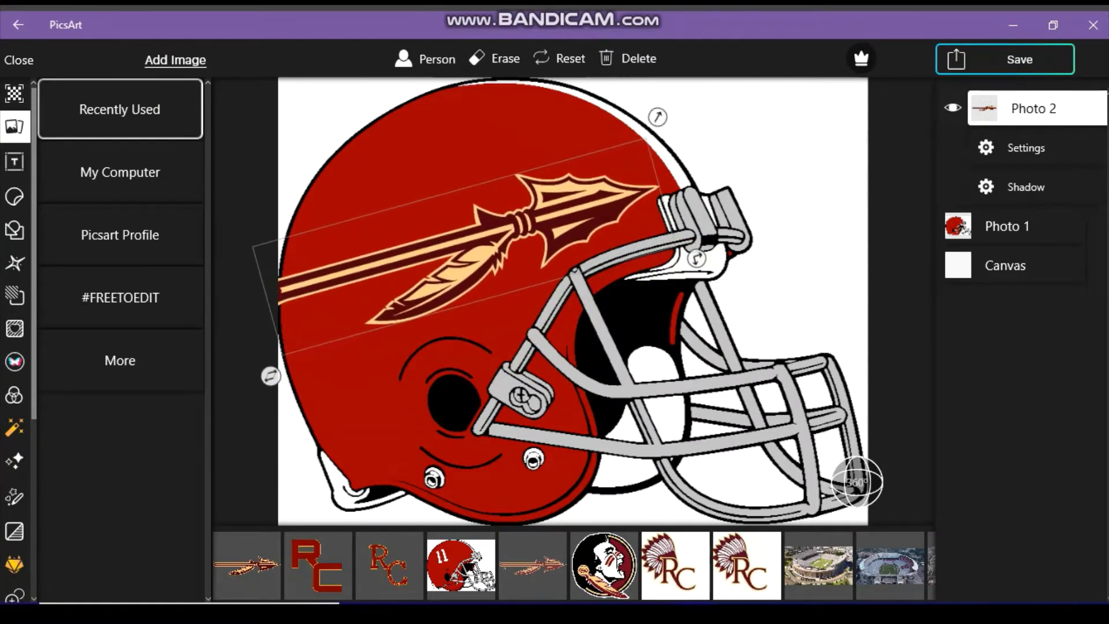
- Trim the arrow's shaft to the red helmet's back edge by erasing and redrawing its end, and save the image
left_click(496, 58)
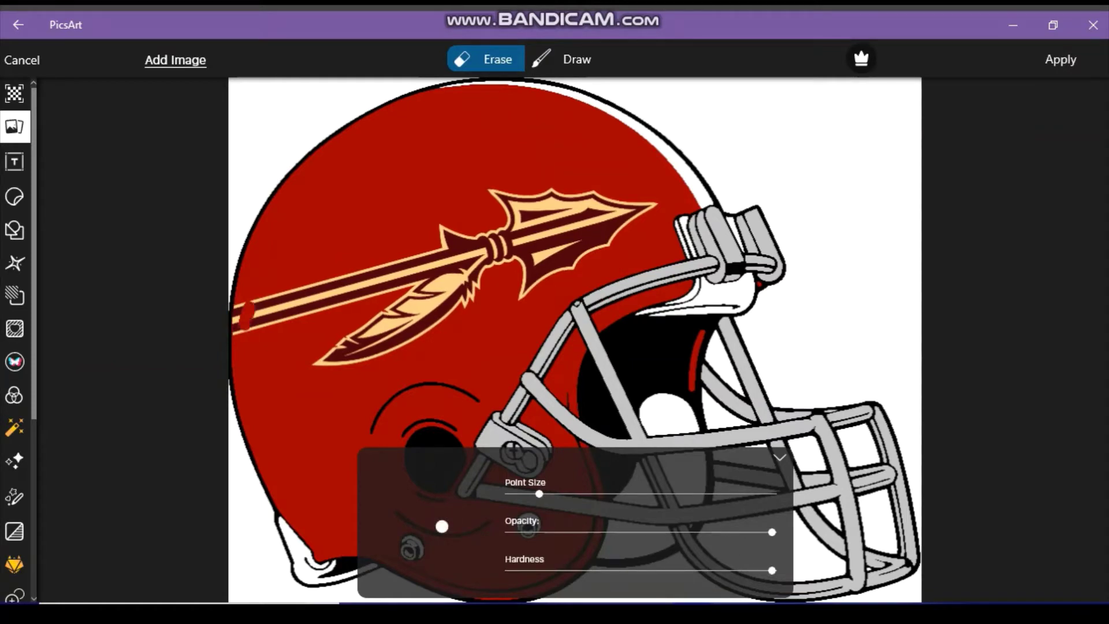
left_click(564, 58)
left_click(495, 58)
left_click(564, 58)
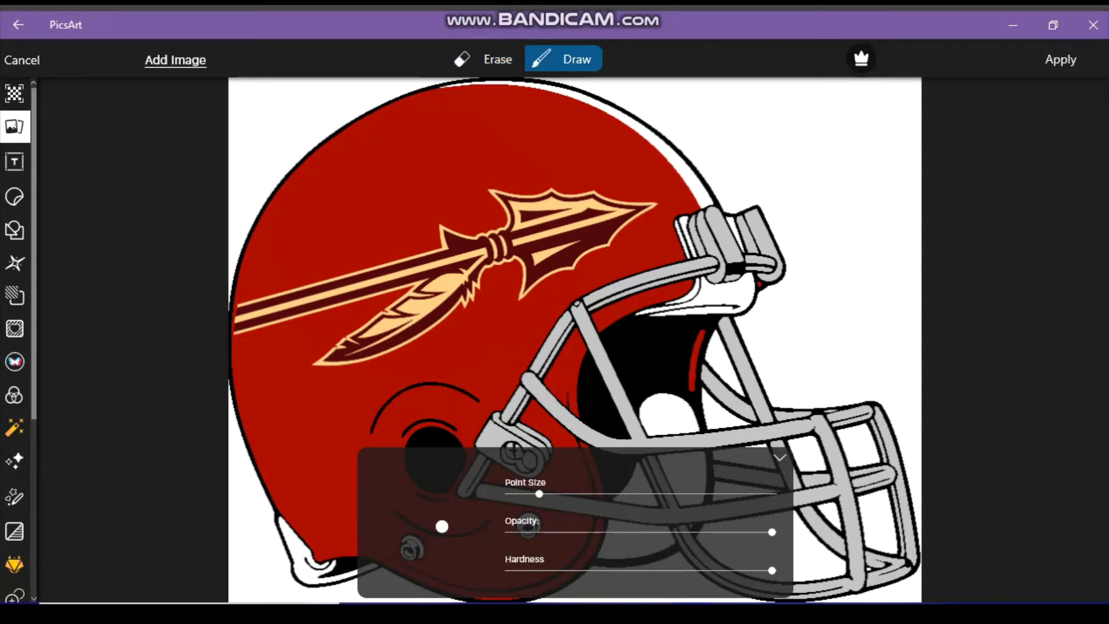
left_click(1061, 59)
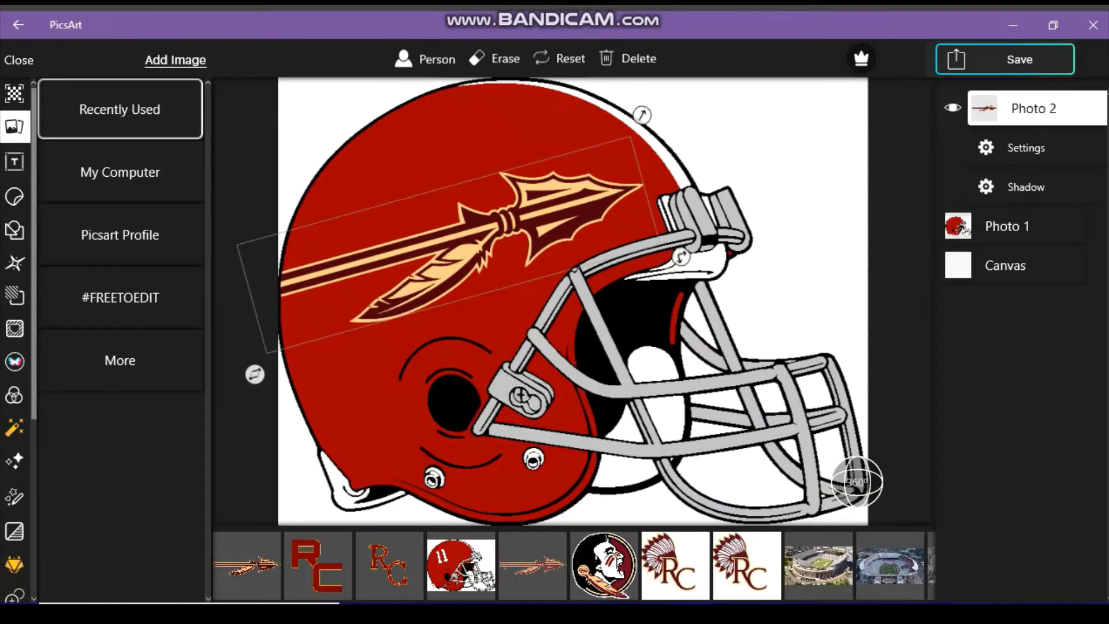
left_click(1019, 60)
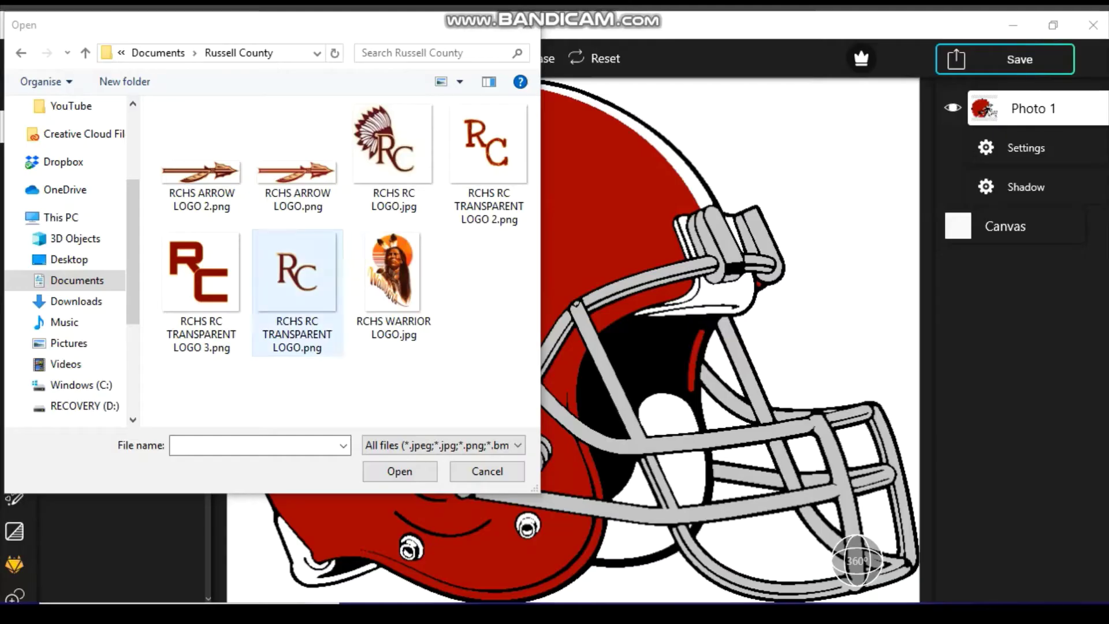
- Add RCHS RC TRANSPARENT LOGO.png to the blank red helmet, enlarged and tilted on its upper side, and save the image
left_click(297, 272)
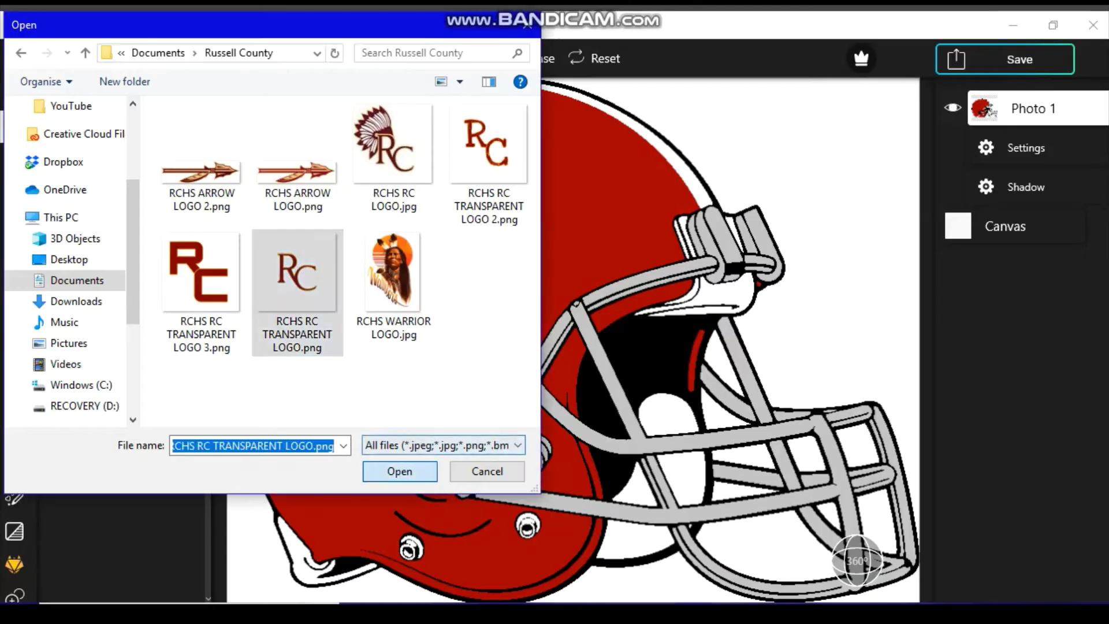
key("Return")
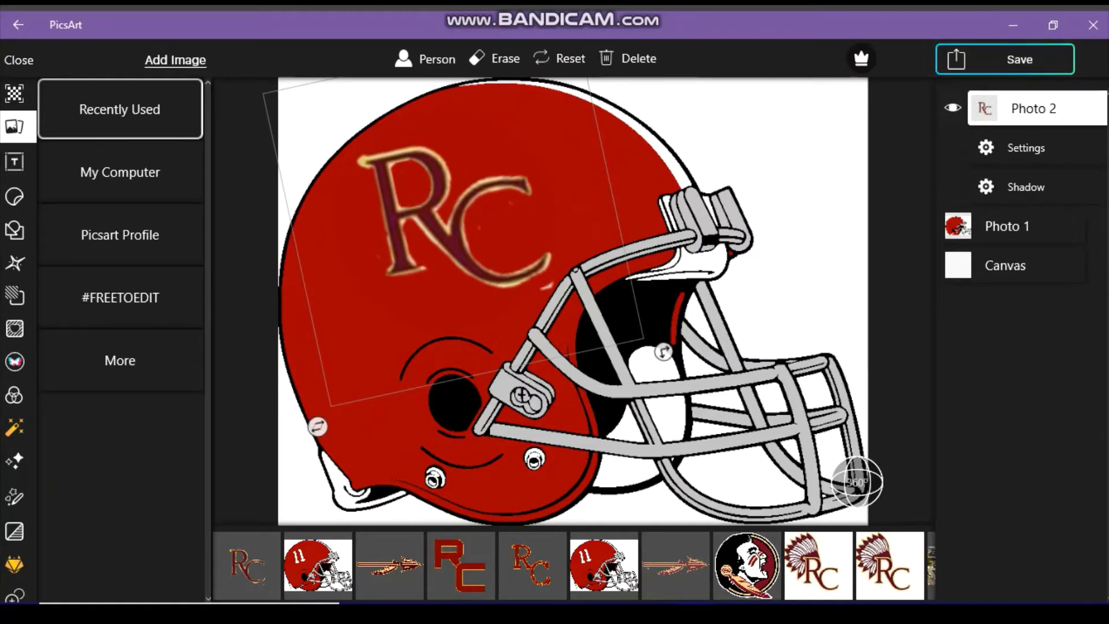
key("ctrl+s")
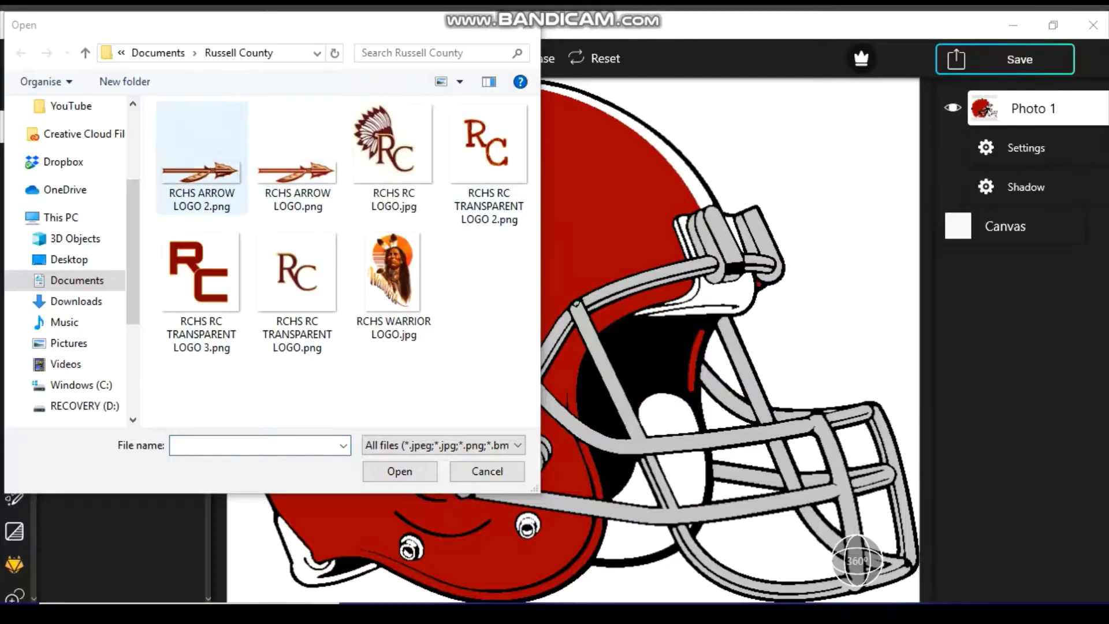
- Add RCHS ARROW LOGO 2.png tilted across the blank red helmet and trim its shaft to the helmet's back edge
key("Return")
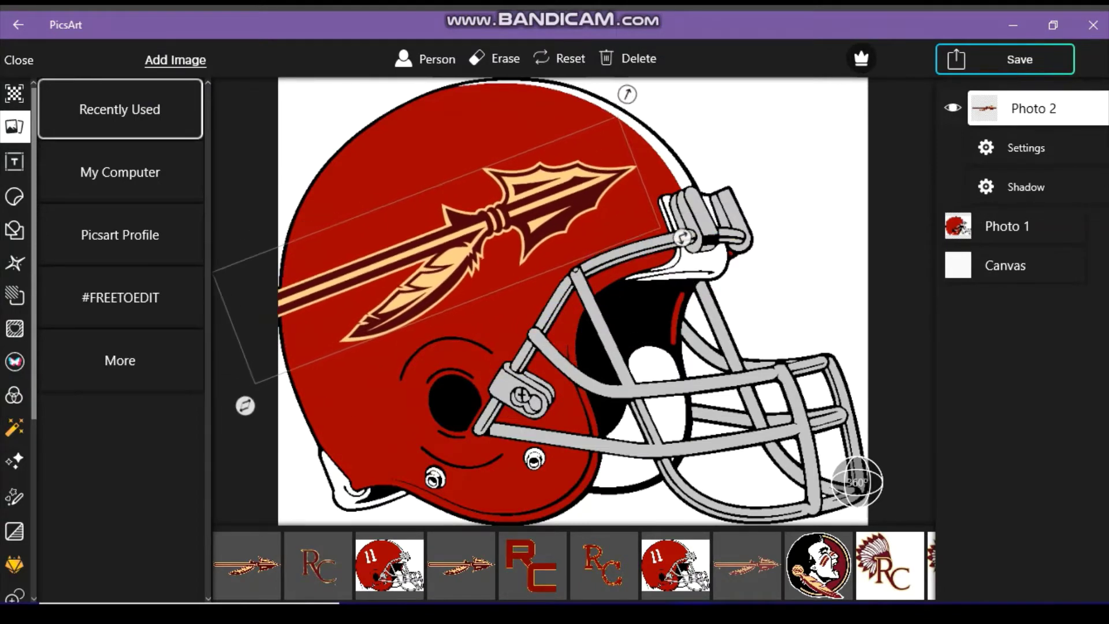
left_click(496, 59)
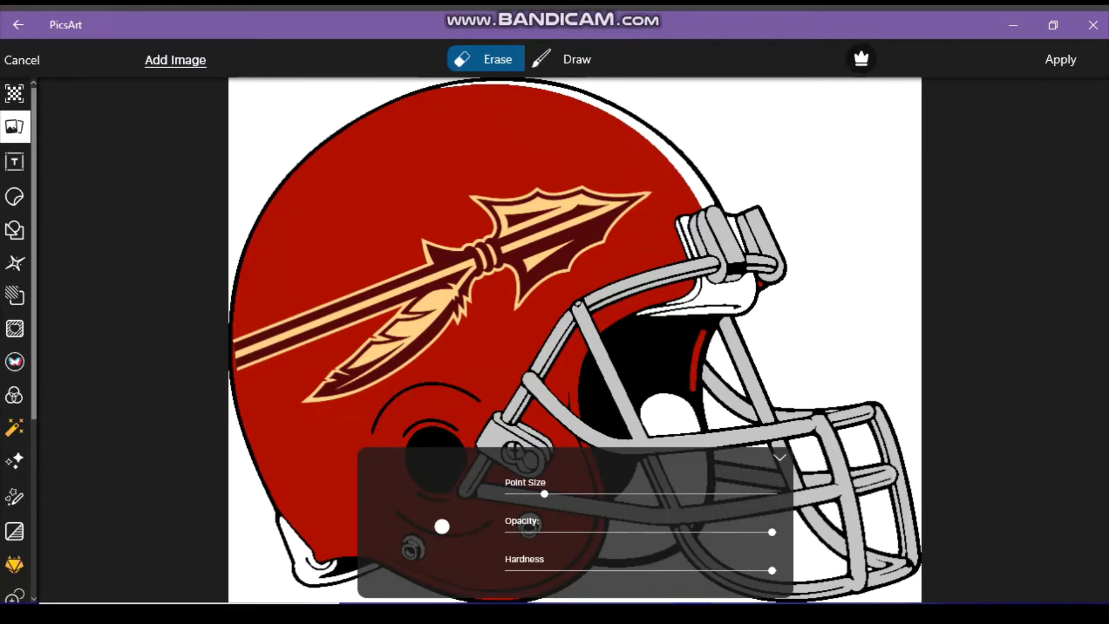
left_click(565, 59)
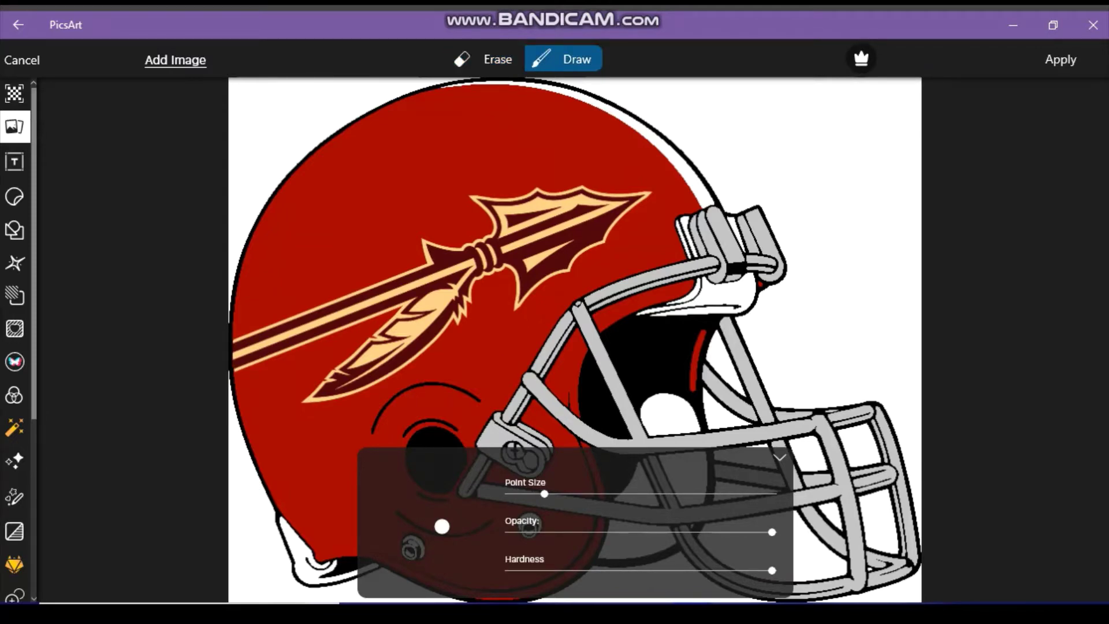
left_click(1060, 60)
- Place the block-letter RC logo over the middle of the arrow, enlarged and tilted to match it, and save the image
left_click(247, 565)
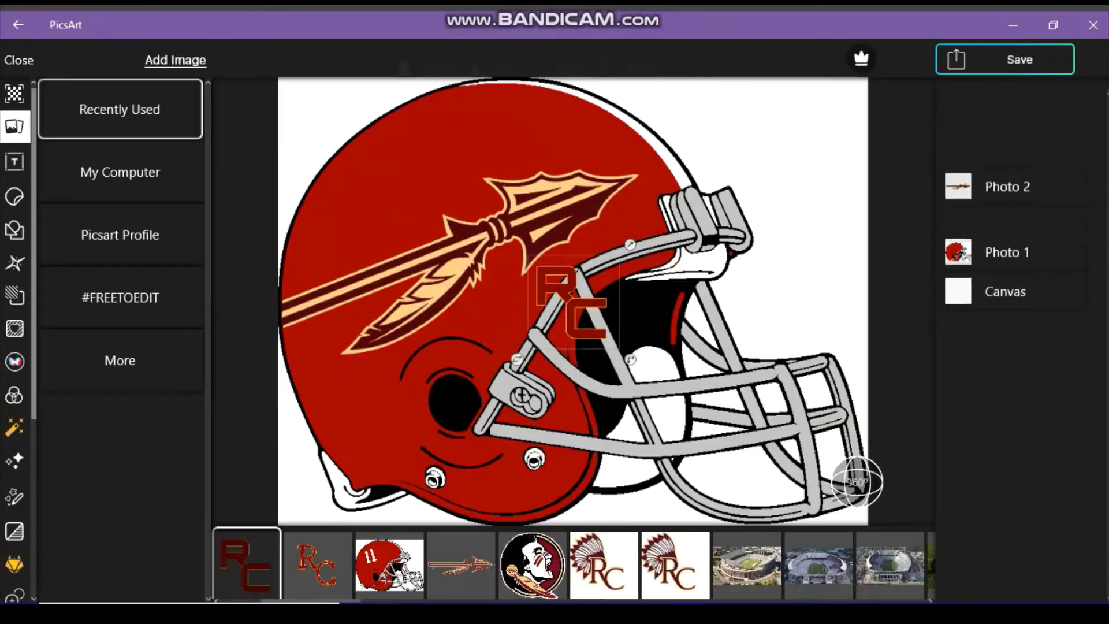
left_click_drag(573, 301, 432, 263)
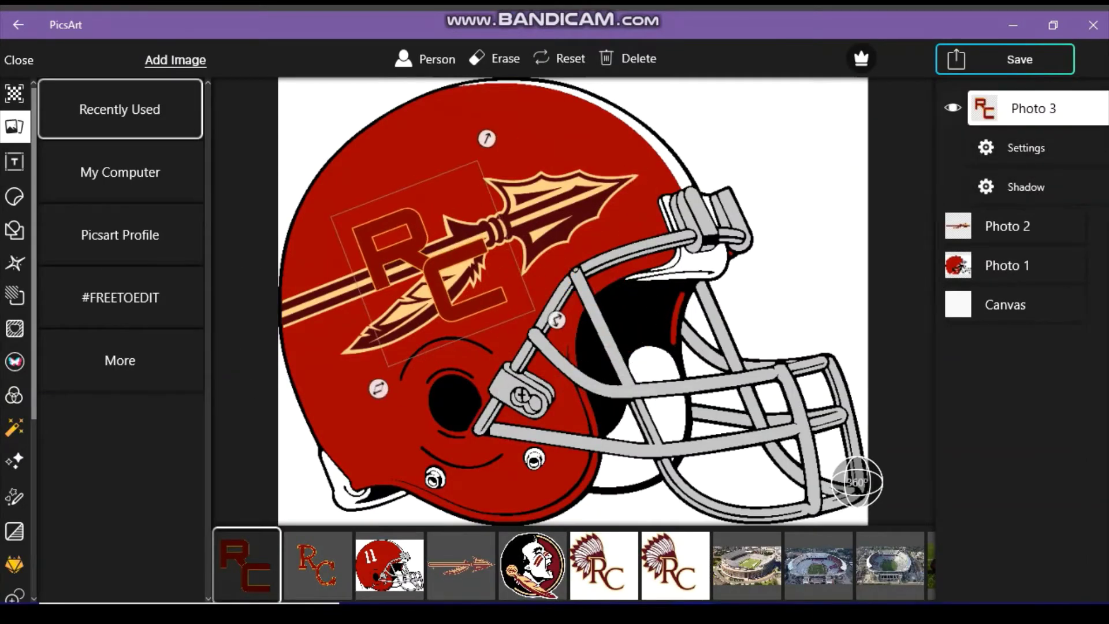
key("ctrl+s")
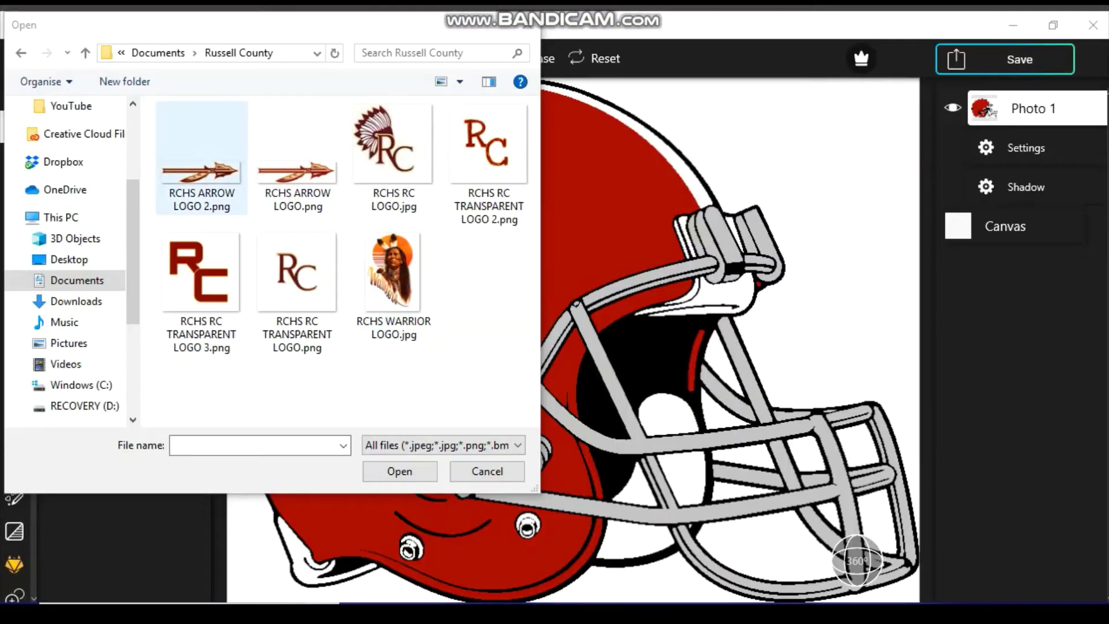
- Add the arrow logo from the recently used images to the blank red helmet, enlarged and tilted across its side
key("Escape")
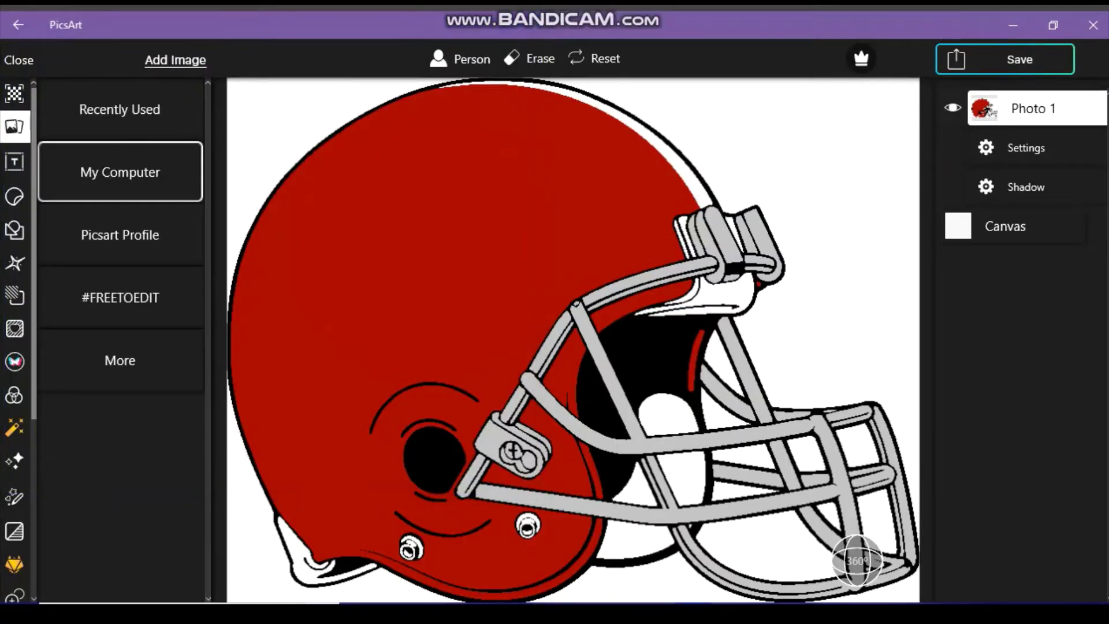
left_click(120, 109)
left_click(247, 565)
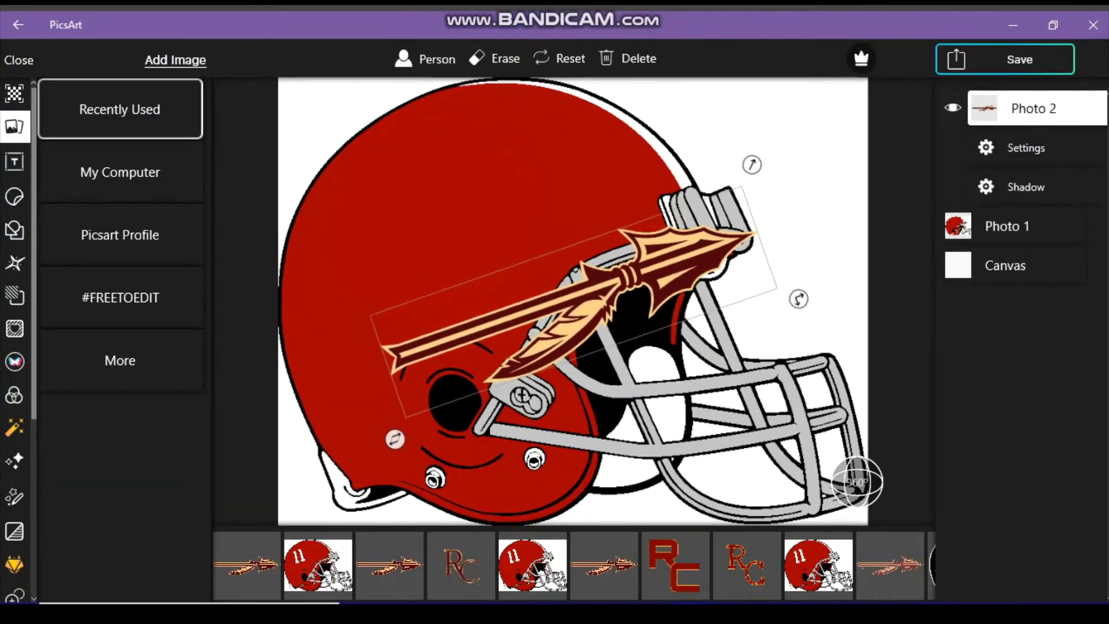
mouse_move(439, 276)
left_mouse_down()
mouse_move(423, 264)
mouse_move(286, 390)
left_mouse_up()
- Erase and redraw the arrow's shaft end so it follows the red helmet's back edge, and apply the edit
left_click(496, 59)
left_click(565, 58)
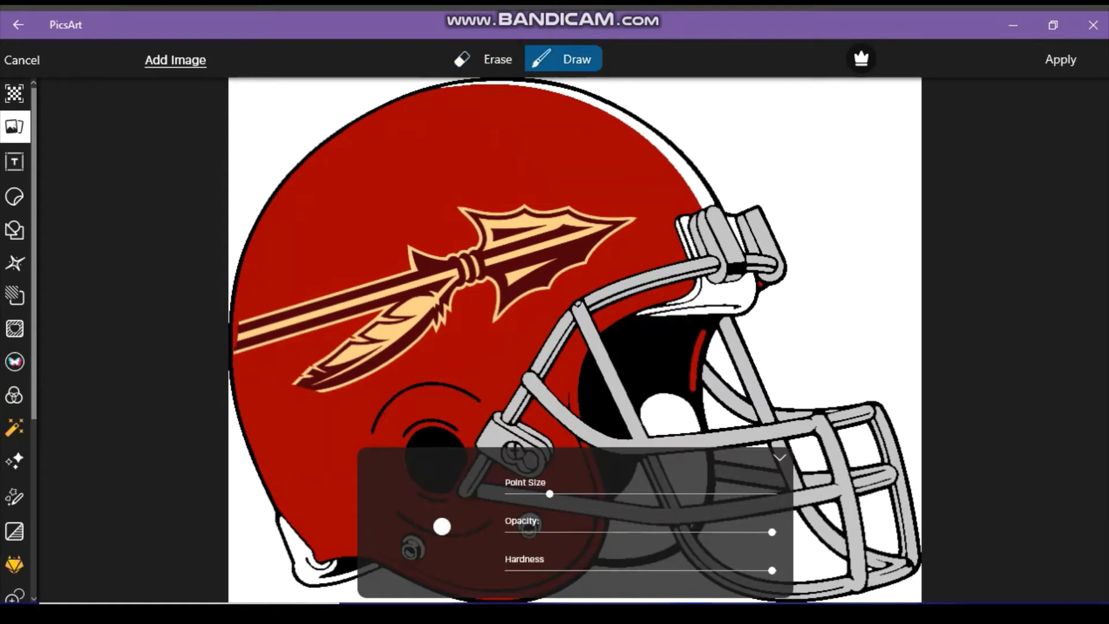
left_click(486, 59)
left_click(564, 59)
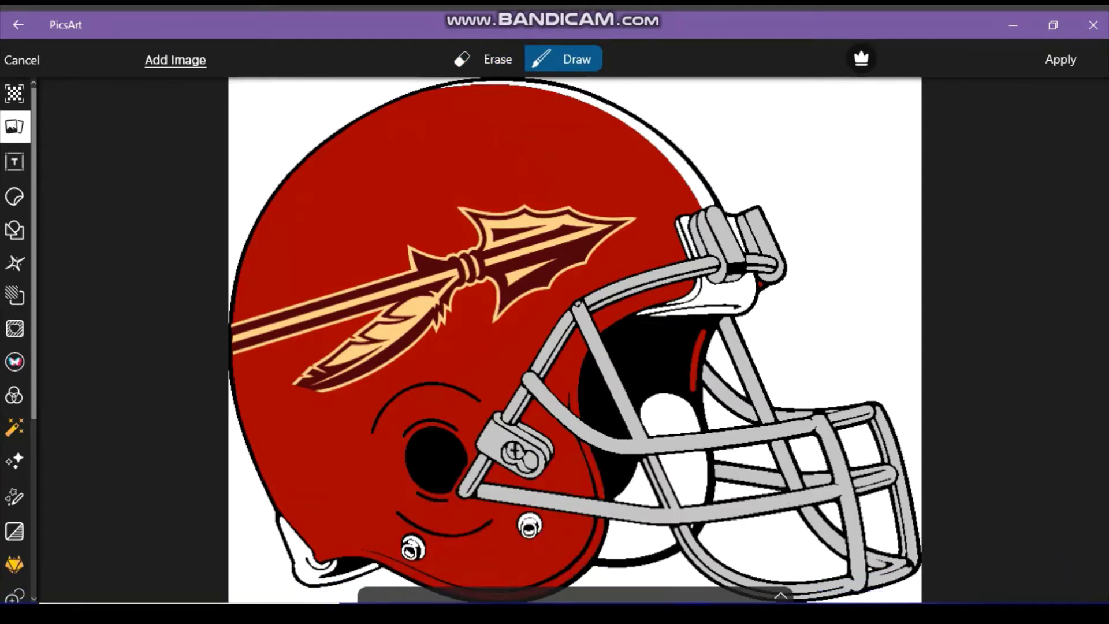
left_click(1060, 60)
- Add the serif RC logo from the recently used images over the arrow and save the image
left_click(746, 566)
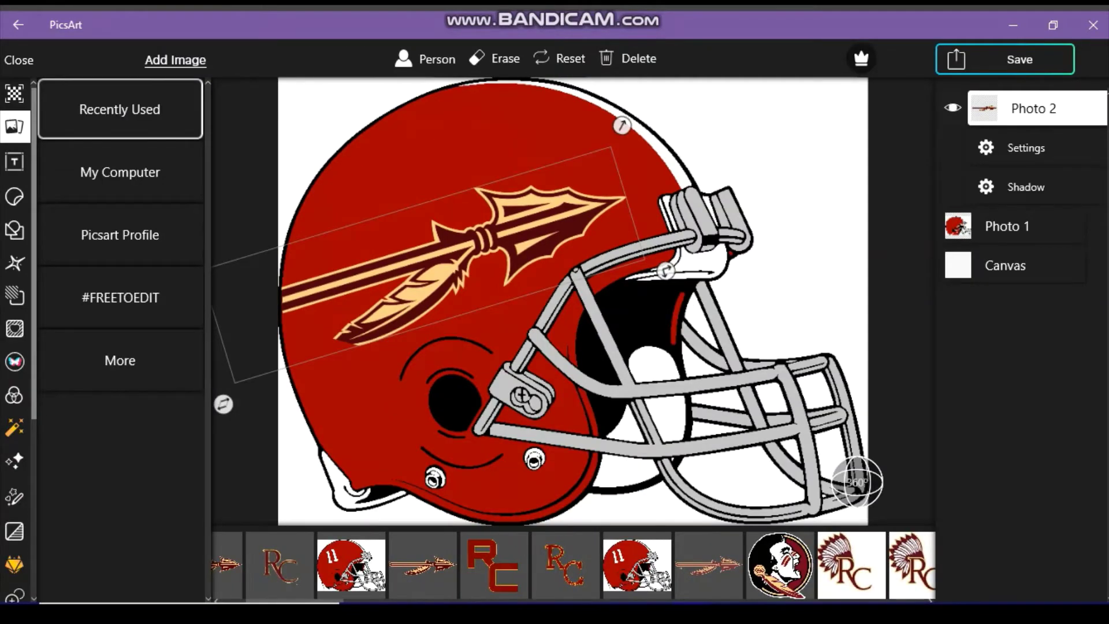
left_click_drag(502, 277, 416, 247)
left_click(1019, 60)
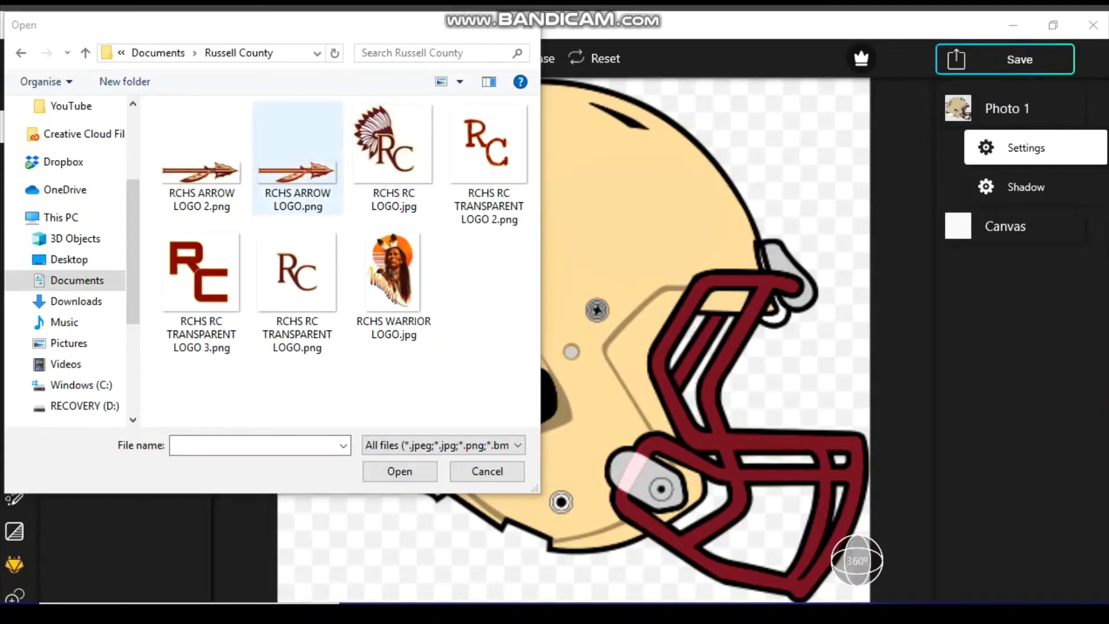
- Add RCHS ARROW LOGO 2.png to the gold helmet, enlarged and tilted upward to span from the back edge to the front
left_click(198, 148)
left_click(396, 468)
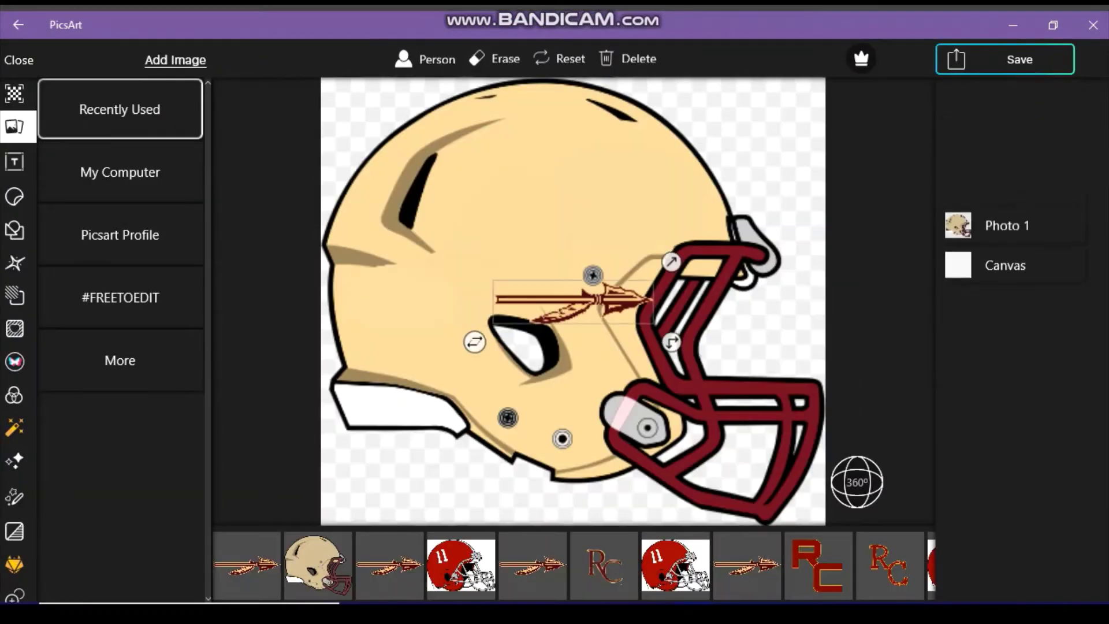
left_click_drag(668, 260, 677, 119)
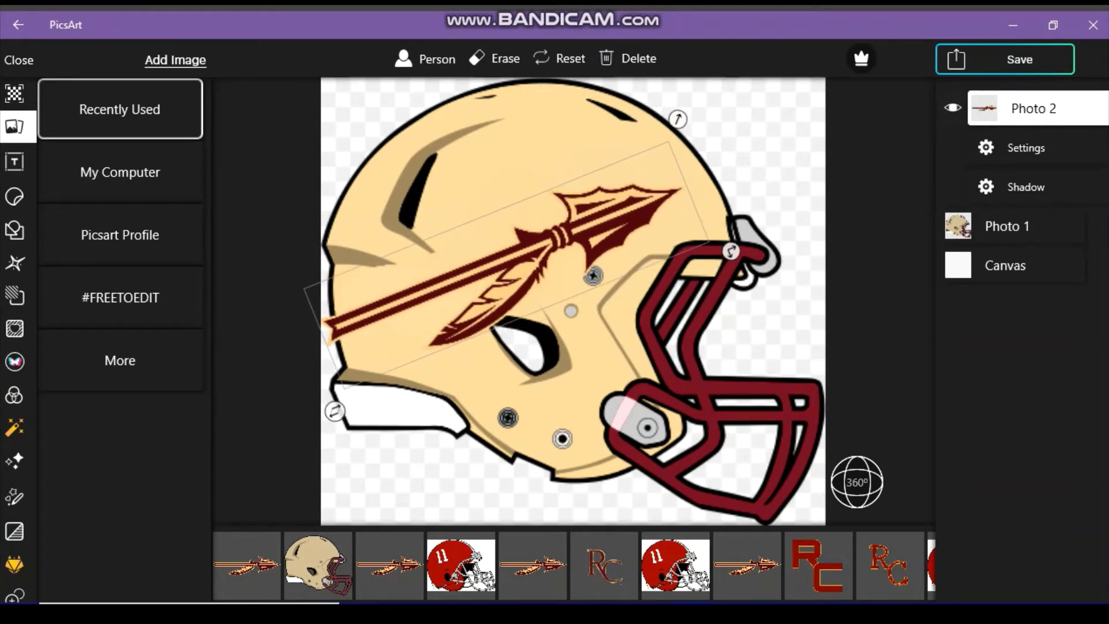
- Trim the arrow's notched shaft end to the gold helmet's back edge and save the image
left_click(495, 58)
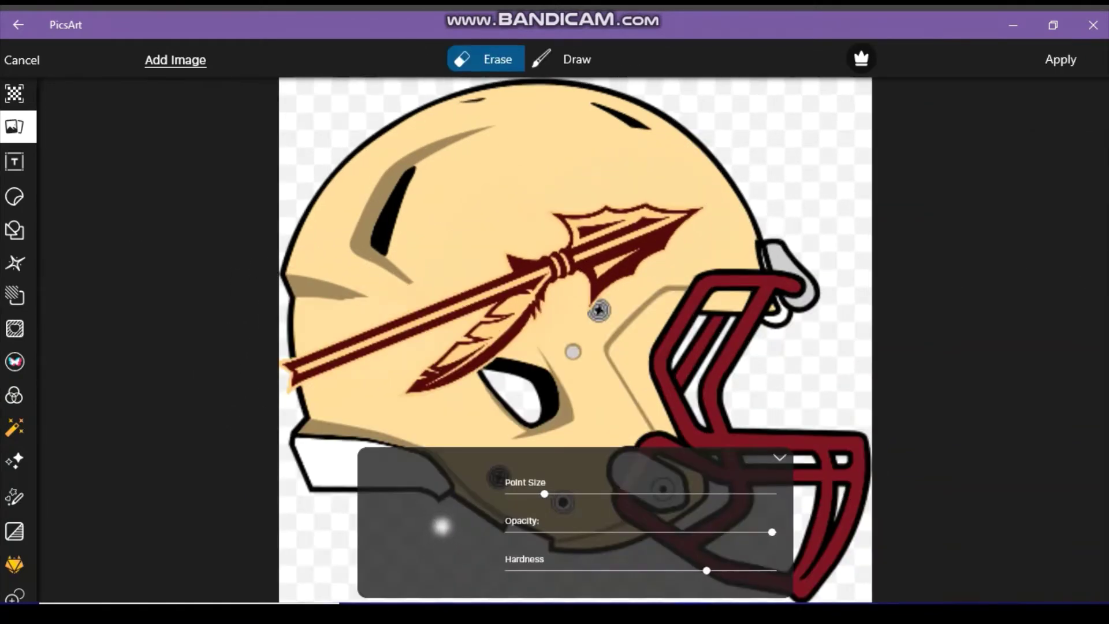
left_click(569, 59)
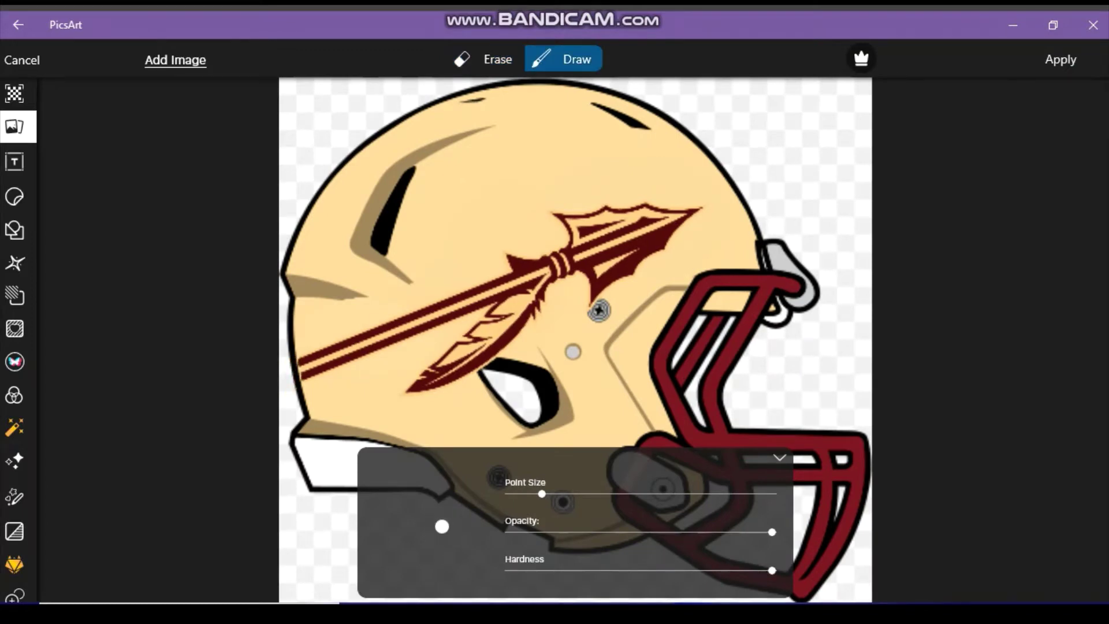
left_click(1060, 59)
left_click(1026, 59)
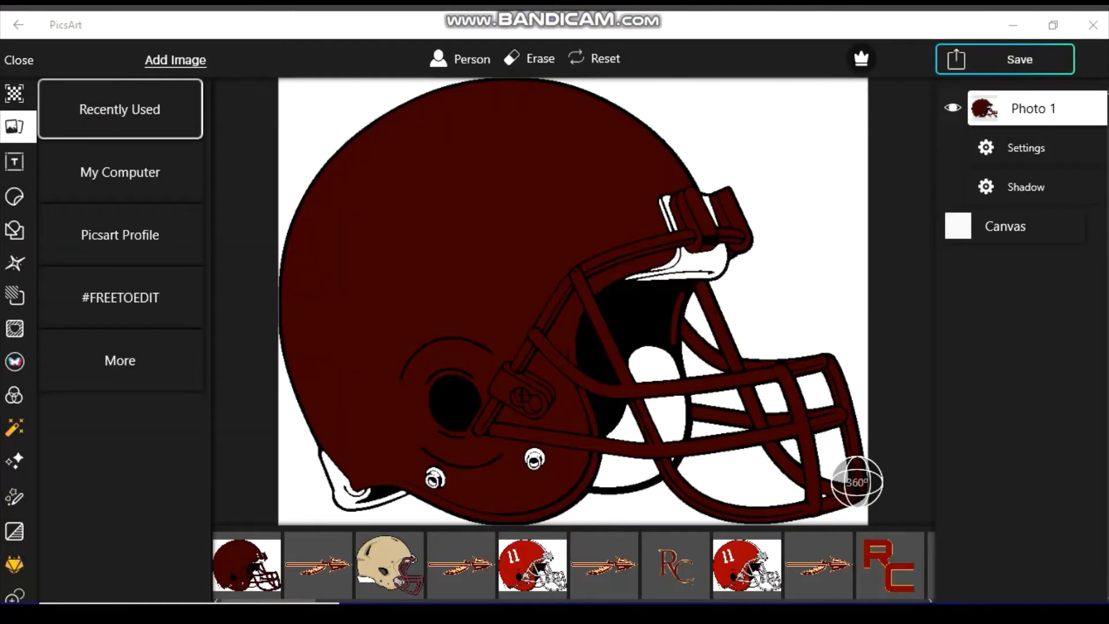
- Add the arrow logo from the recently used images to the maroon helmet, enlarged and tilted across its upper side
left_click(317, 565)
left_click_drag(650, 277, 781, 149)
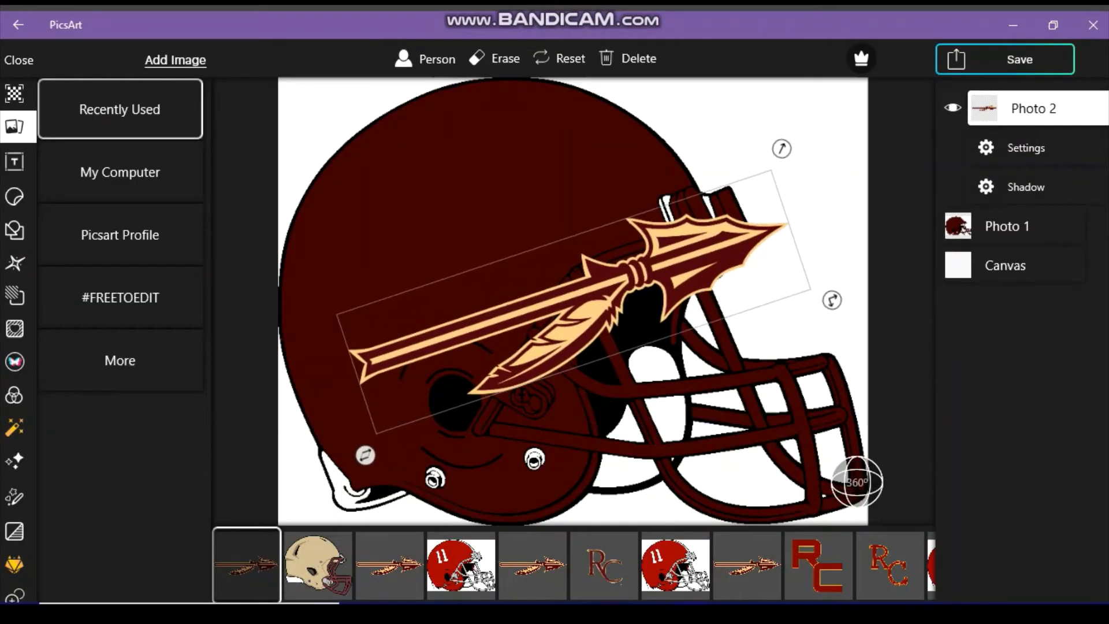
left_click_drag(569, 288, 454, 248)
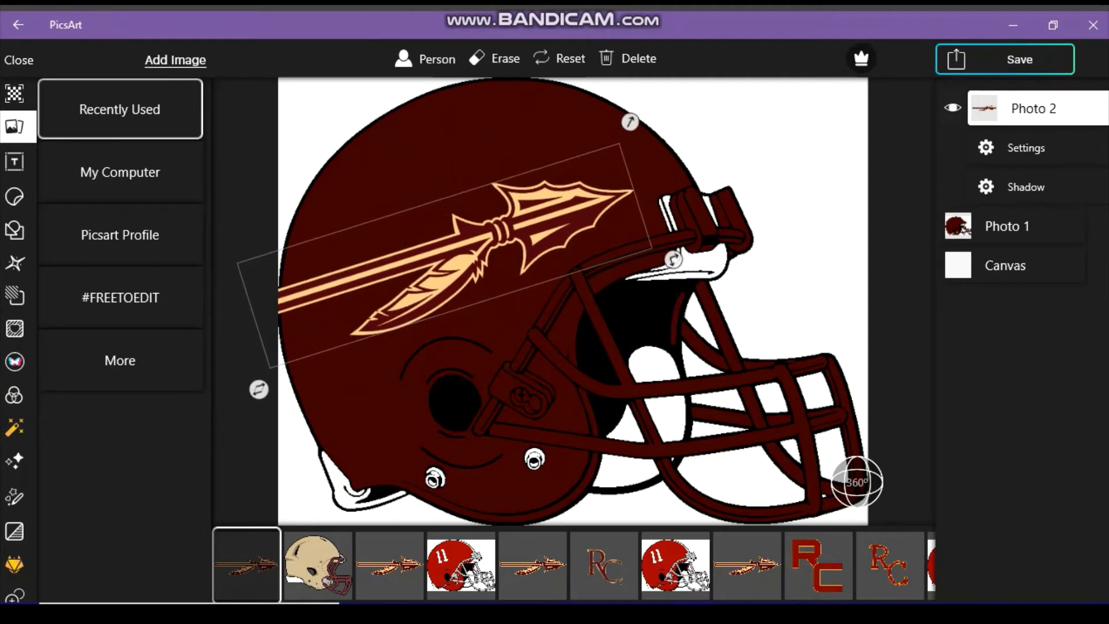
left_click_drag(673, 259, 688, 244)
- Trim the arrow's shaft to the maroon helmet's back edge by erasing and redrawing its end, and save the image
left_click(494, 59)
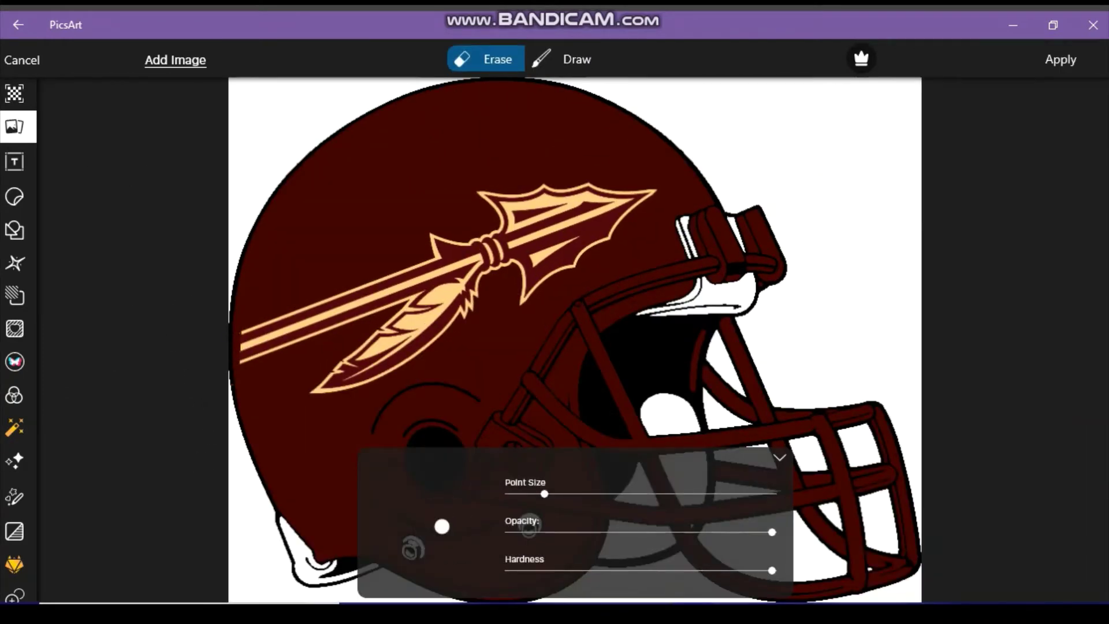
left_click(566, 59)
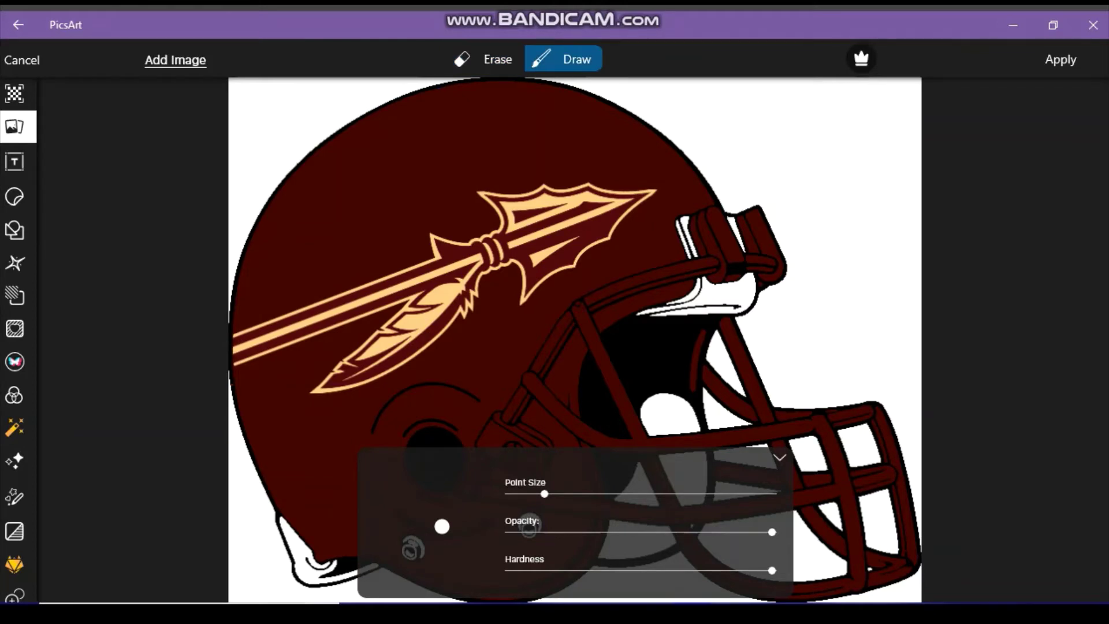
left_click(1061, 59)
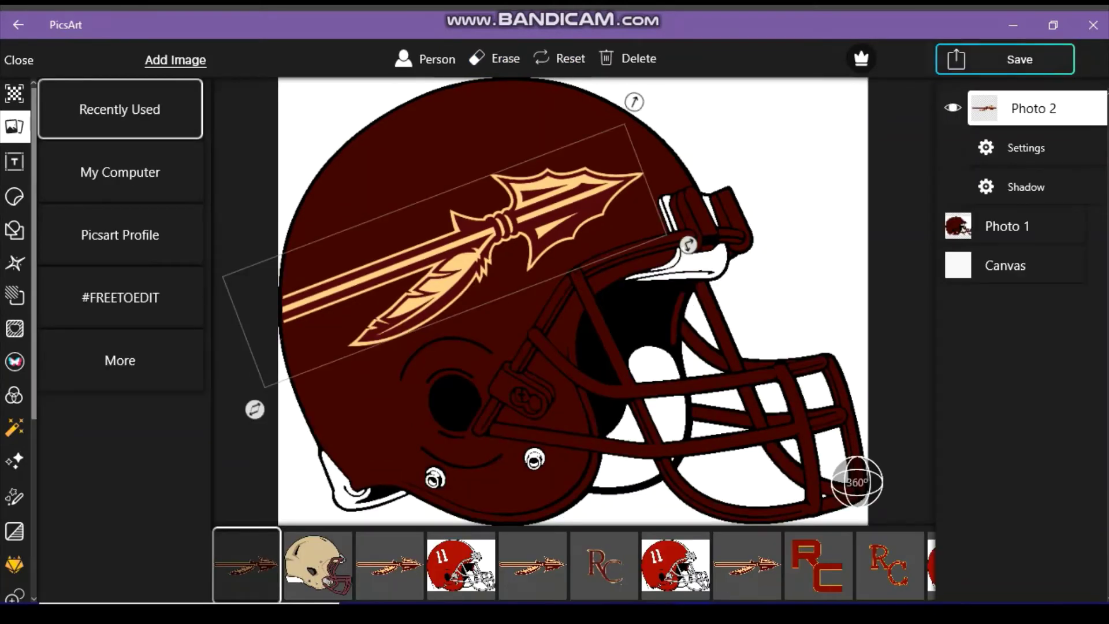
left_click(1019, 59)
left_click(956, 69)
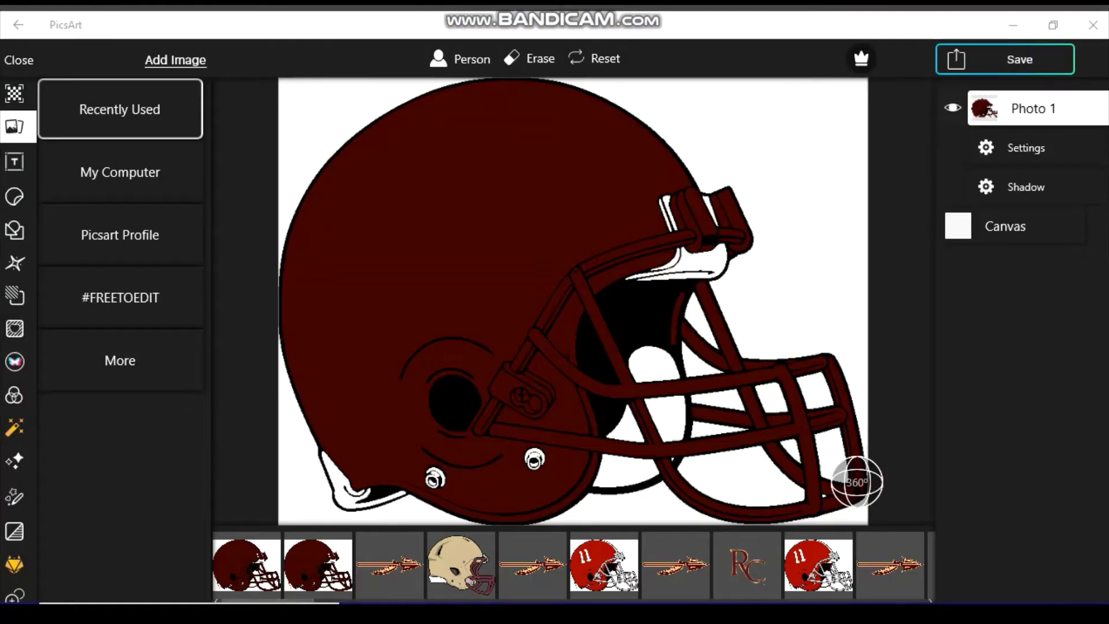
- Add the arrow logo to the maroon helmet, enlarged and tilted upward, and trim its shaft to the helmet's back edge
left_click(388, 564)
left_click_drag(656, 277, 720, 295)
left_click_drag(462, 298, 442, 267)
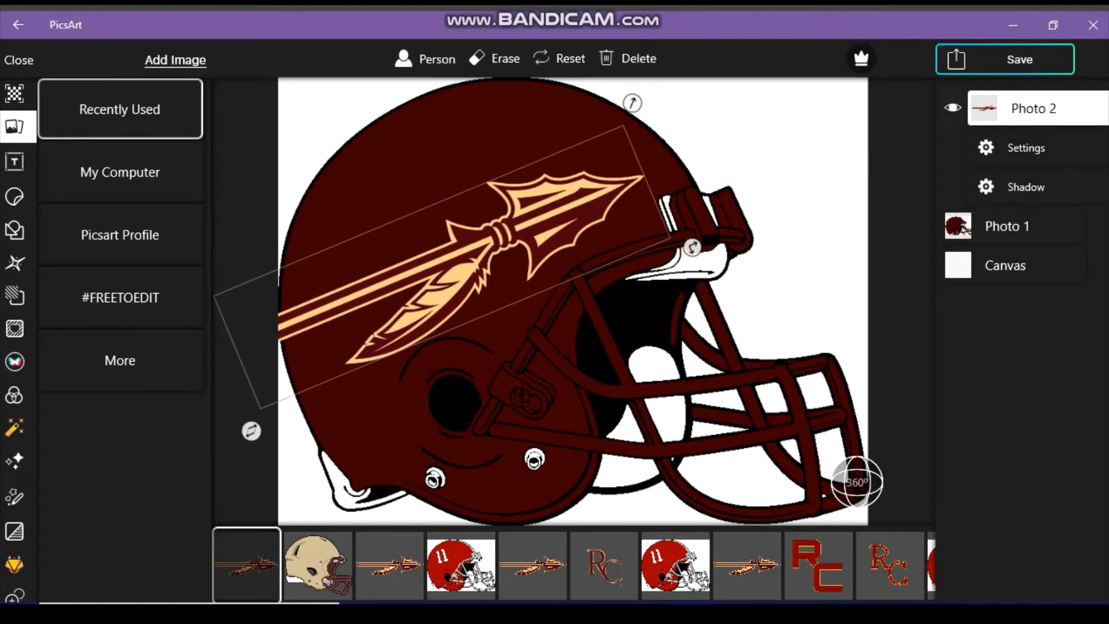
left_click(495, 59)
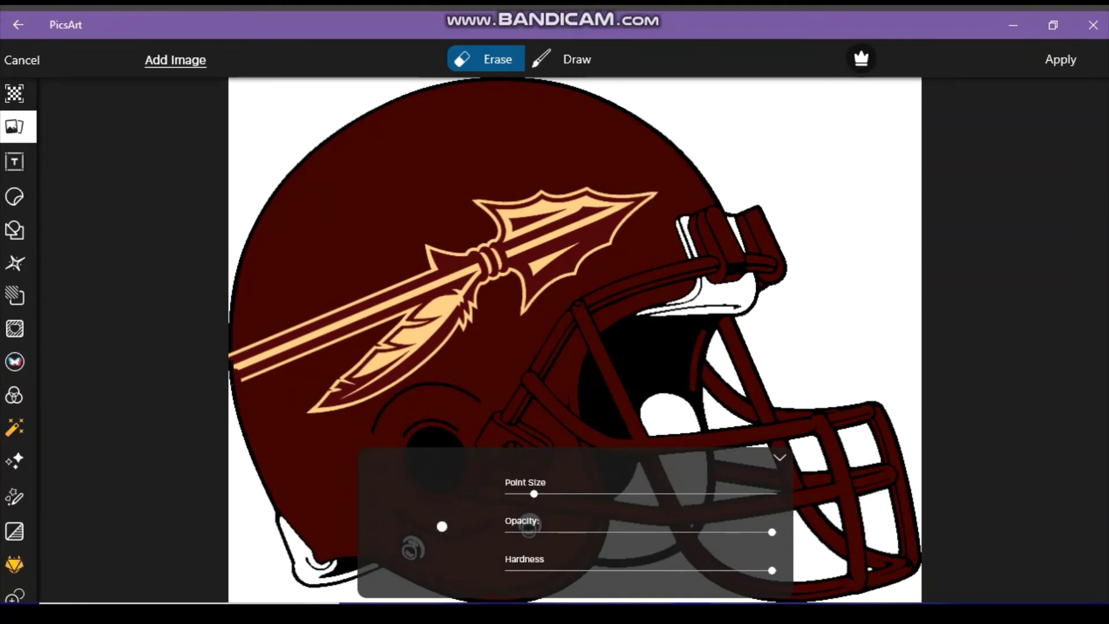
left_click(563, 59)
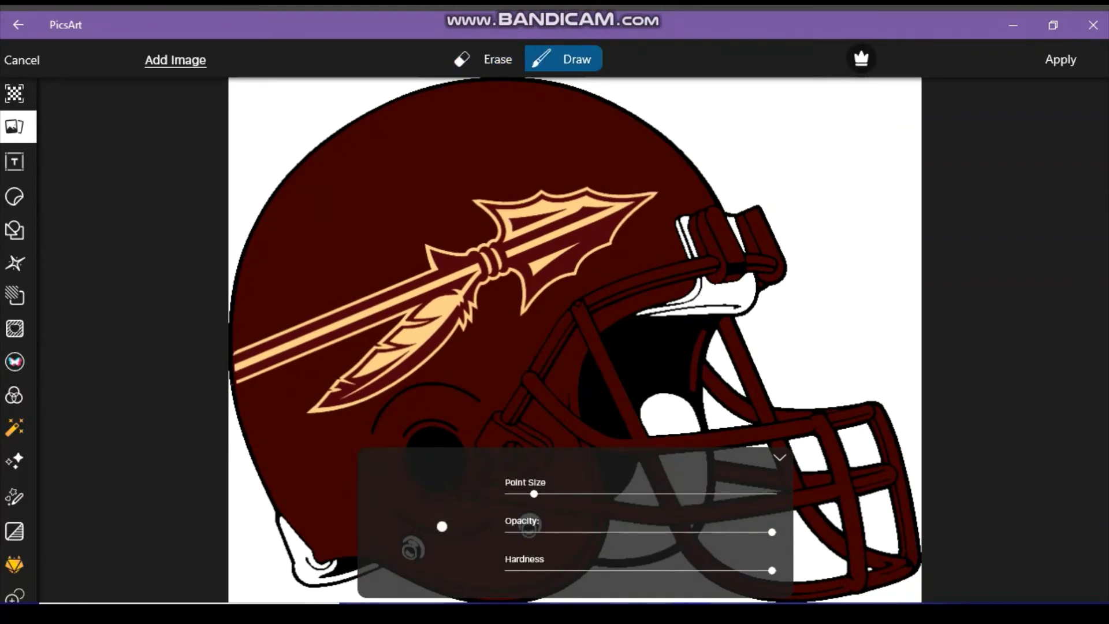
left_click(1060, 60)
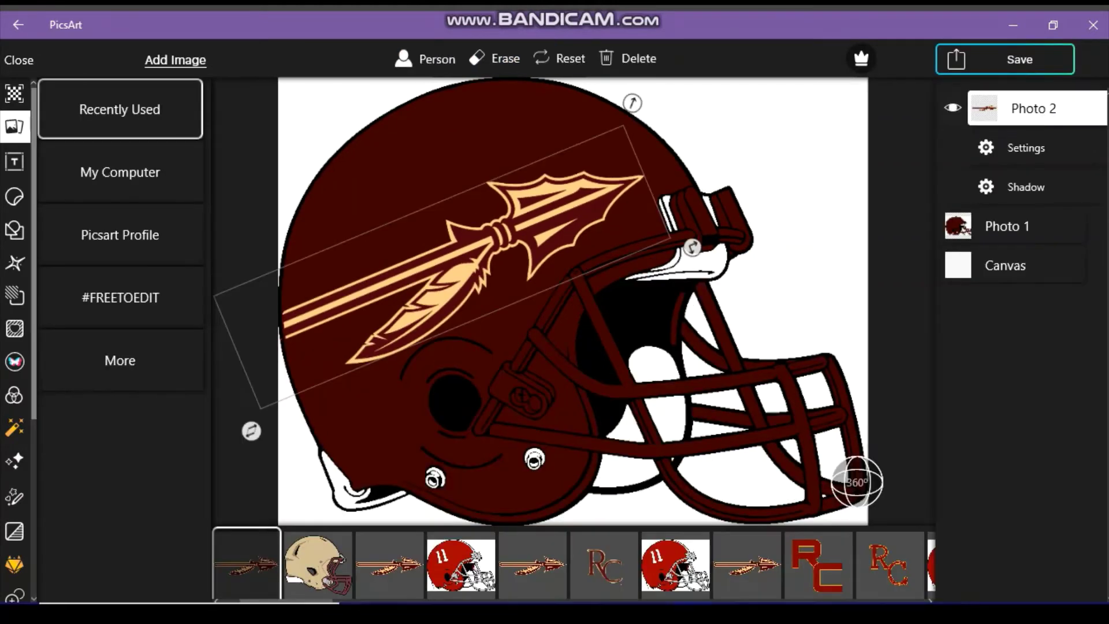
- Add the block-letter RC logo and set its contrast to 100 and its shadows to -41
left_click(817, 563)
left_click(1017, 148)
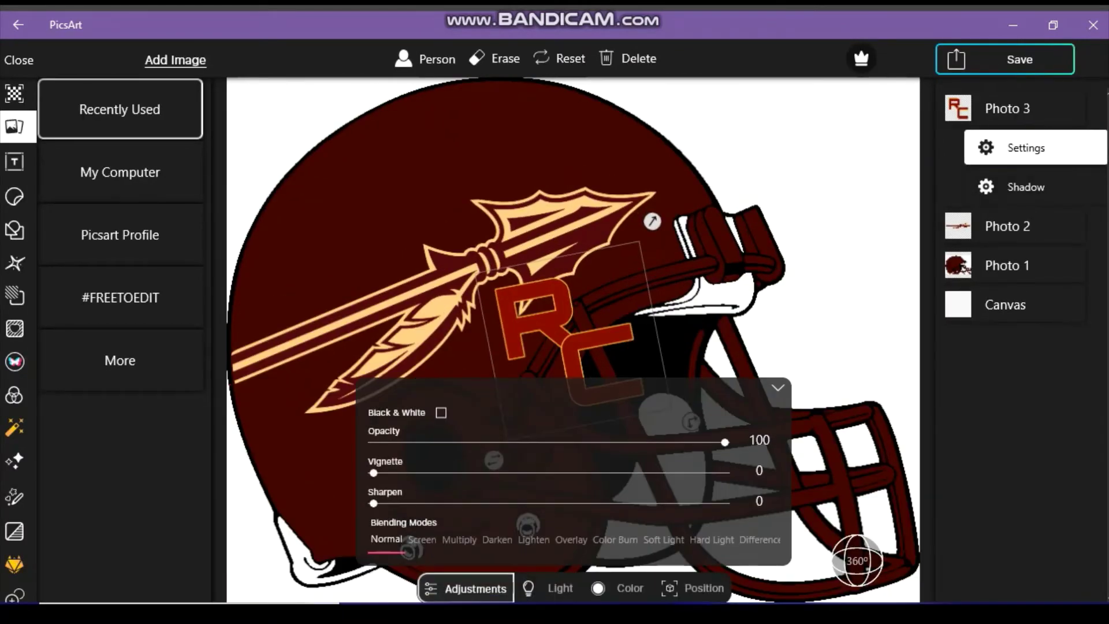
left_click(549, 588)
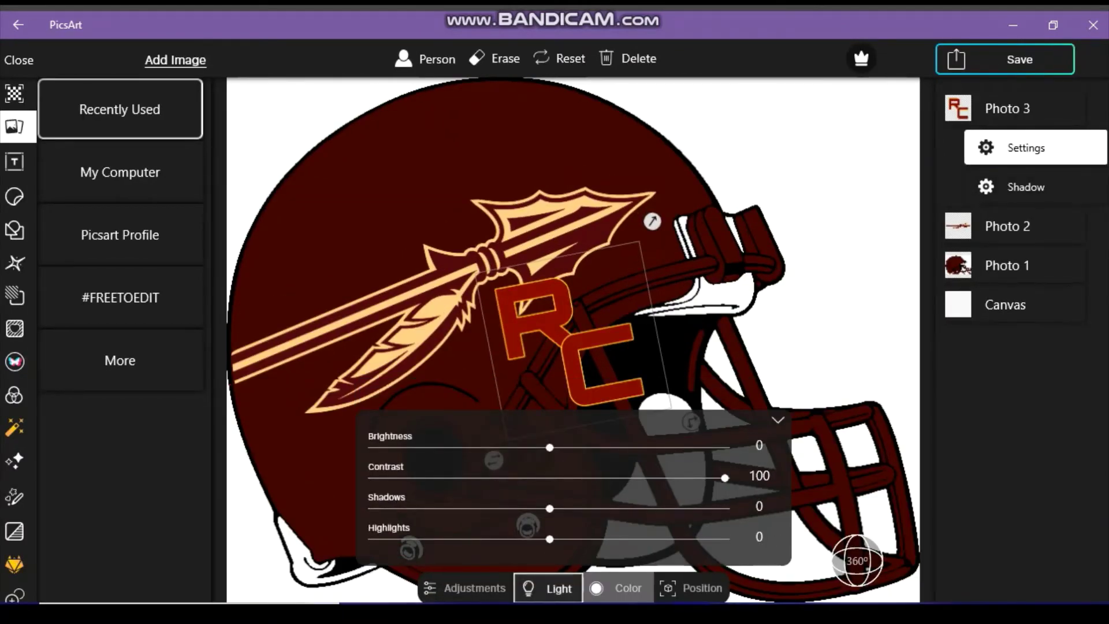
left_click(618, 588)
left_click(549, 588)
left_click_drag(549, 508, 477, 509)
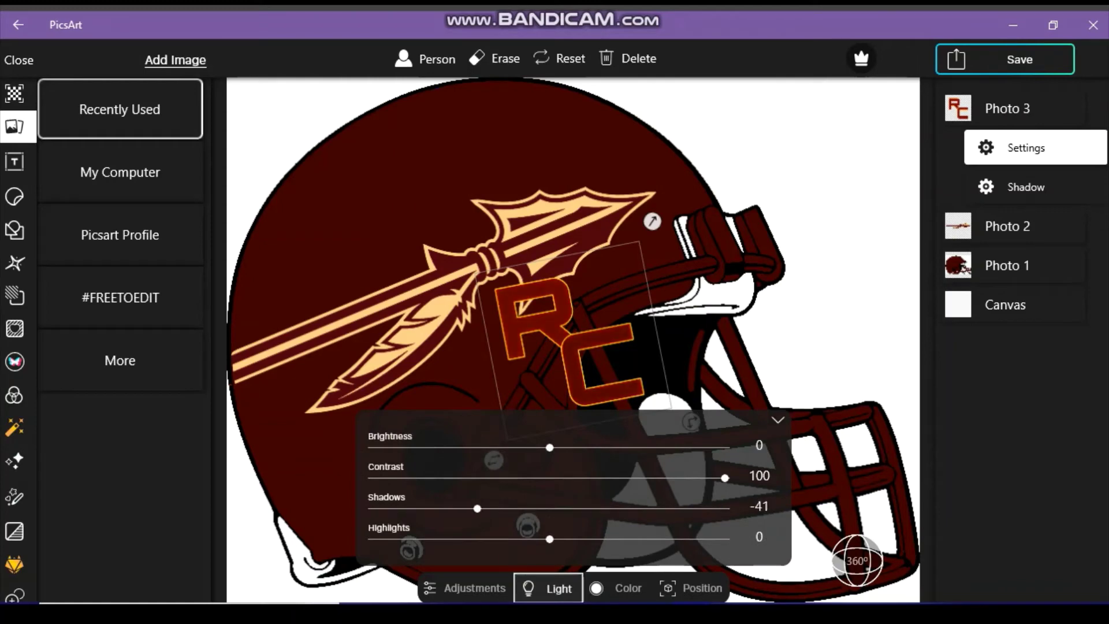
- Enlarge and tilt the block RC logo over the arrow's shaft and feather, and save the image
left_click(778, 420)
left_click_drag(652, 221, 651, 166)
left_click_drag(569, 338, 393, 312)
left_click_drag(584, 397, 592, 363)
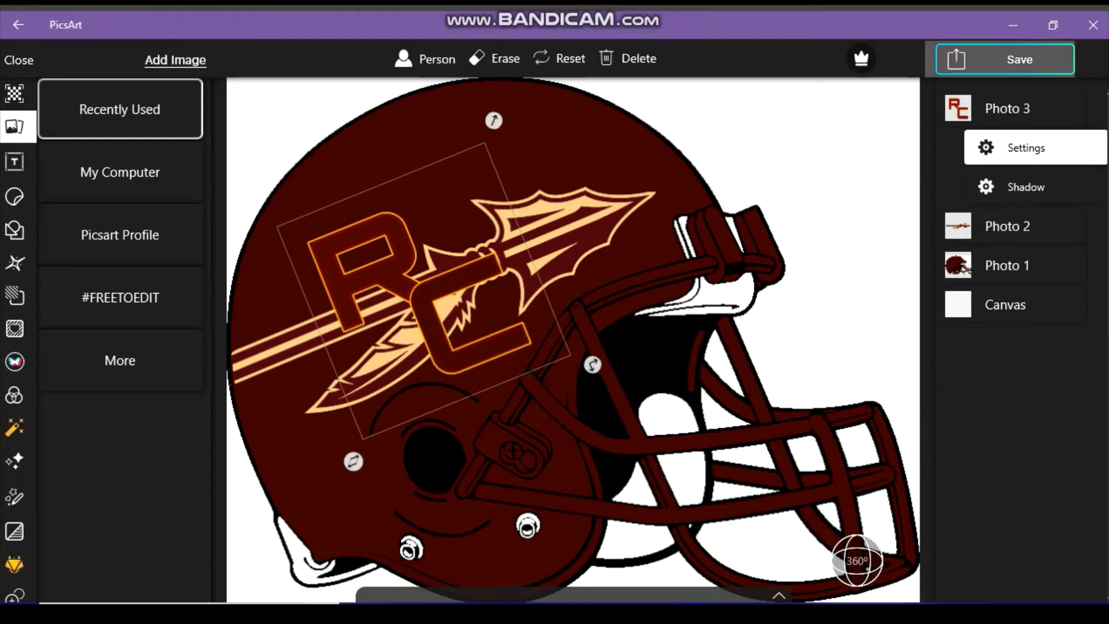
left_click(1019, 59)
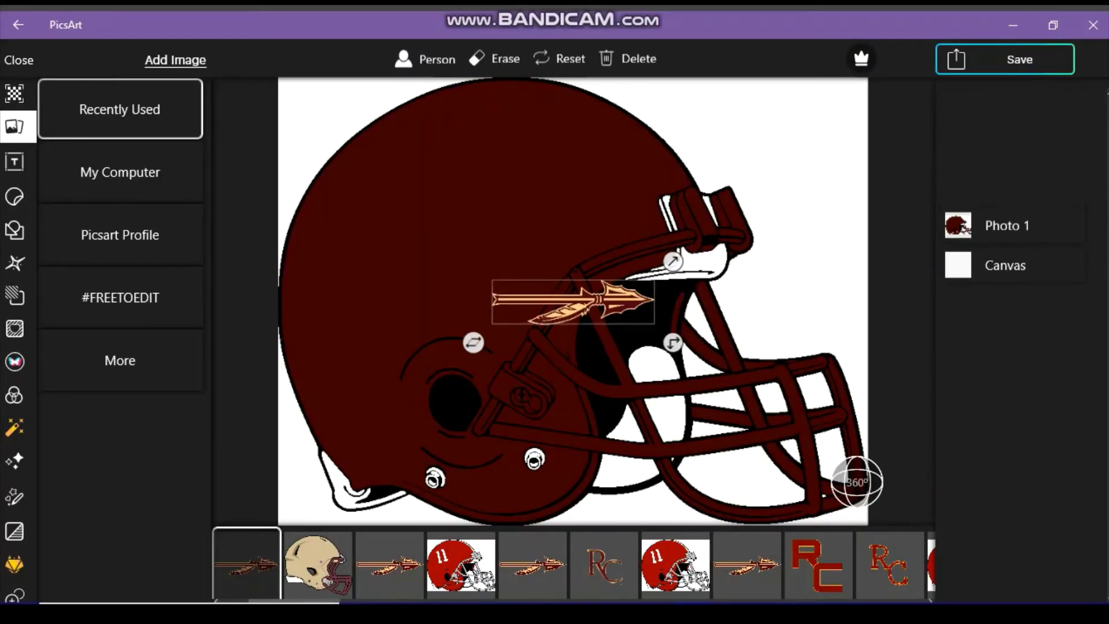
- Place an enlarged, tilted arrow logo across the plain maroon helmet's side and trim its shaft at the back edge
left_click_drag(573, 301, 433, 283)
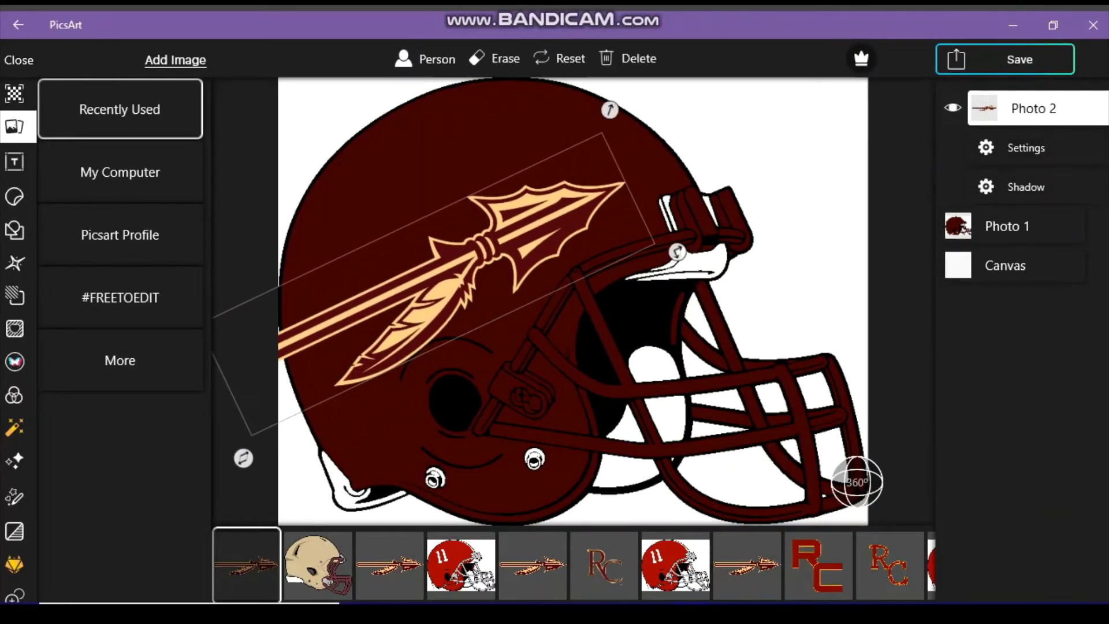
left_click(495, 58)
left_click(442, 526)
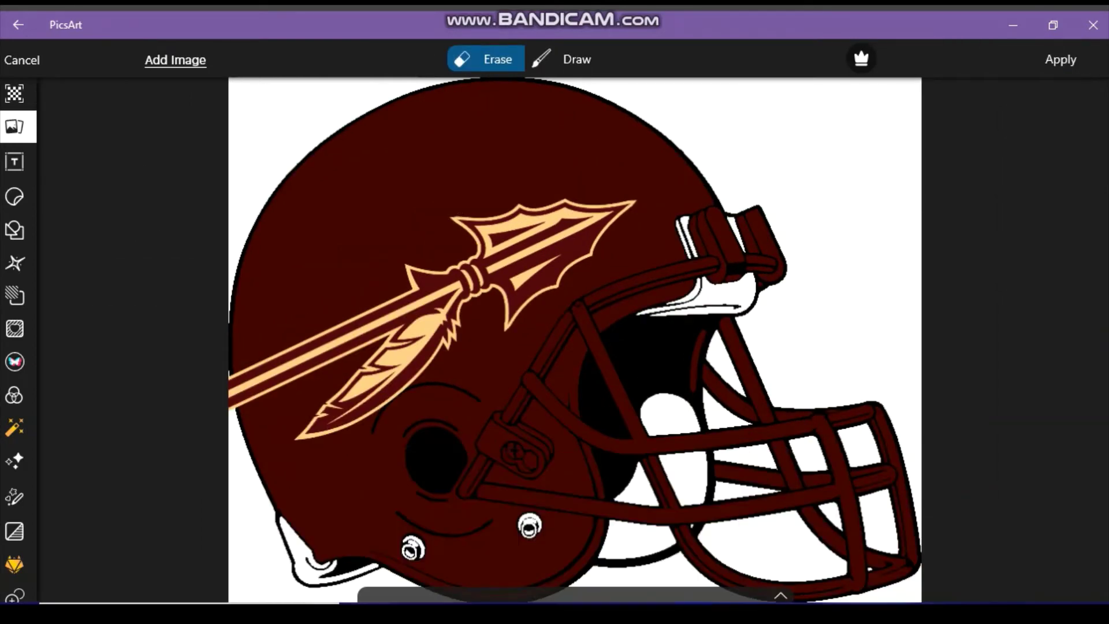
left_click(563, 59)
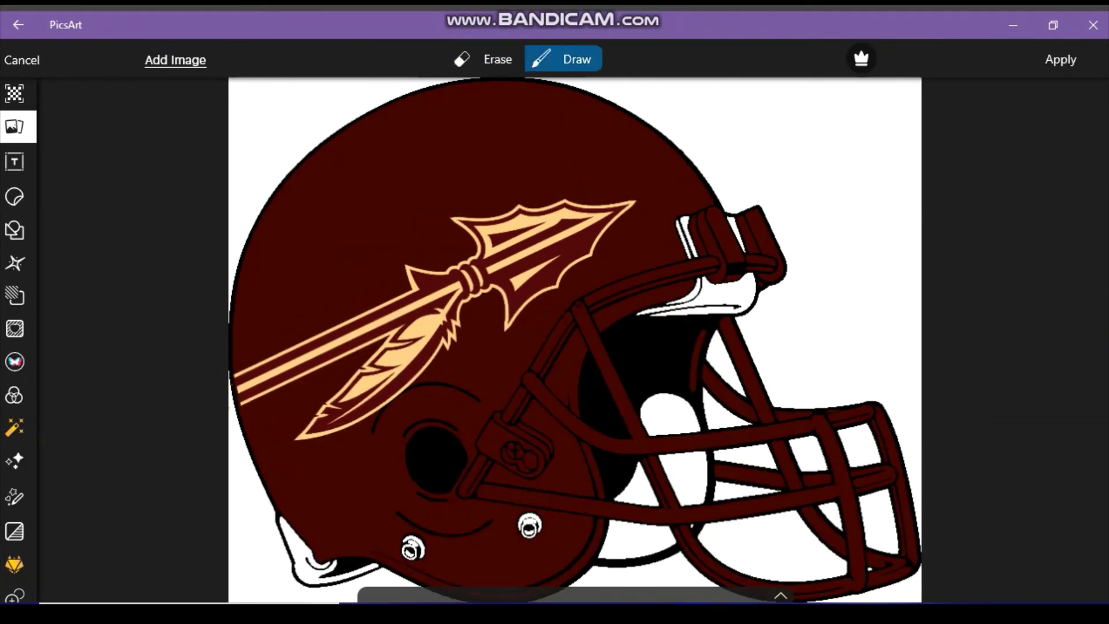
left_click(1060, 60)
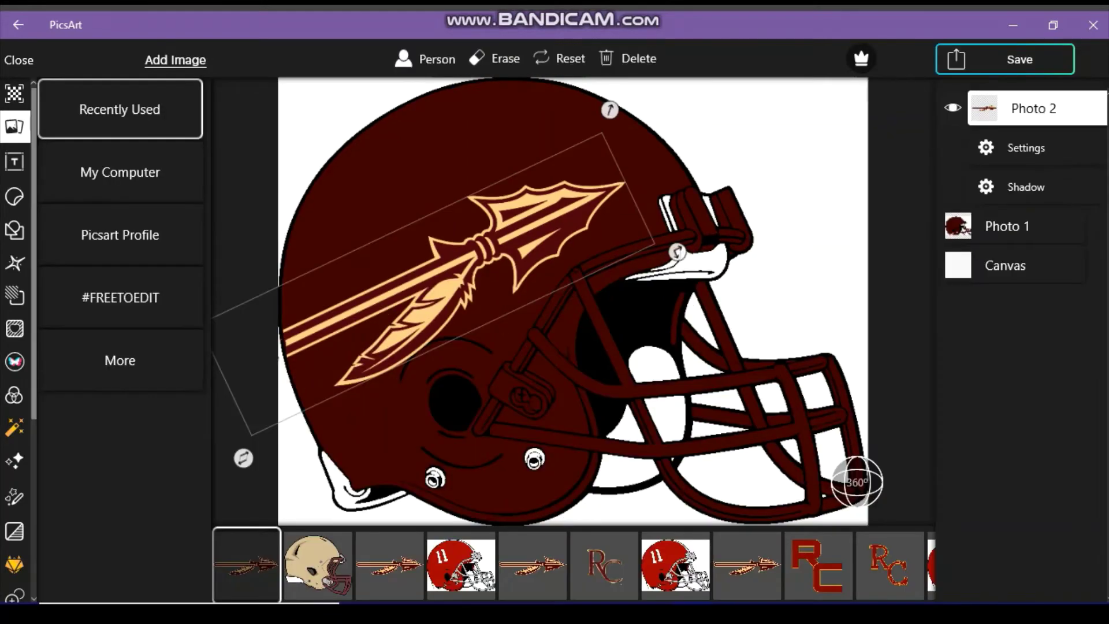
- Add the rough western-style RC logo with contrast 100 and shadows -100, tilted and placed over the maroon helmet's arrow
scroll(572, 565, "right", 5)
left_click(318, 565)
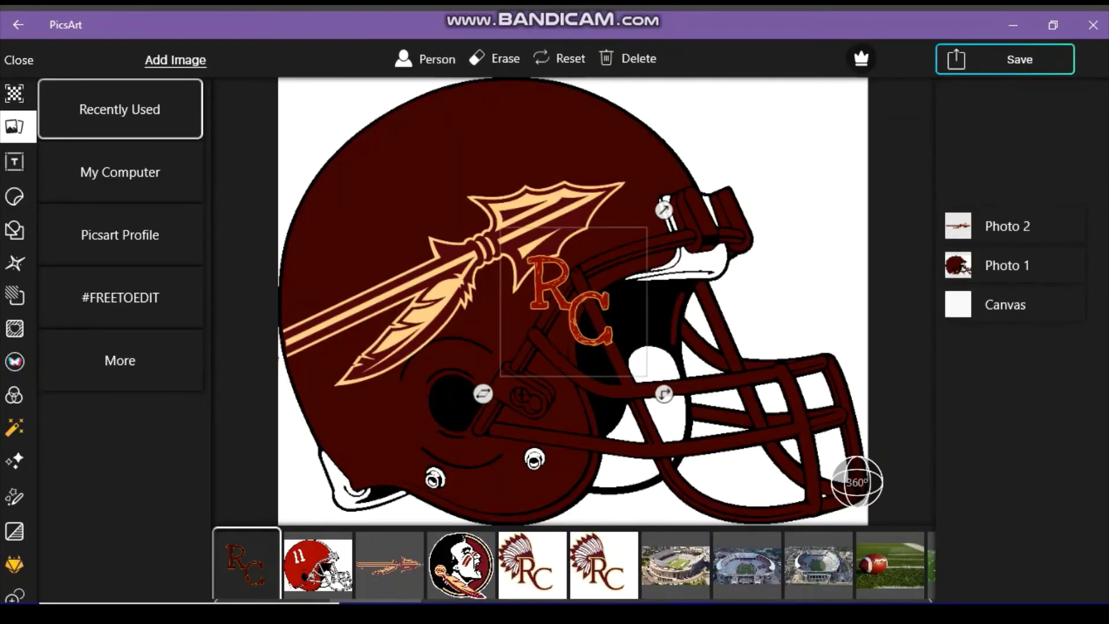
left_click(1026, 148)
left_click(548, 588)
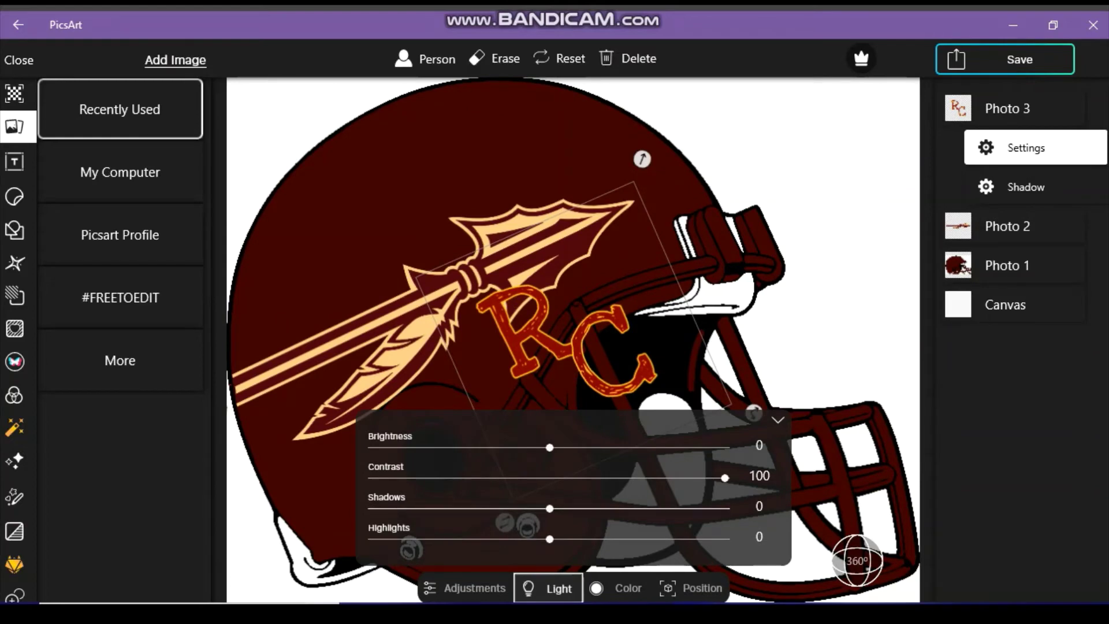
left_click_drag(549, 508, 373, 508)
left_click(778, 419)
left_click_drag(566, 341, 415, 295)
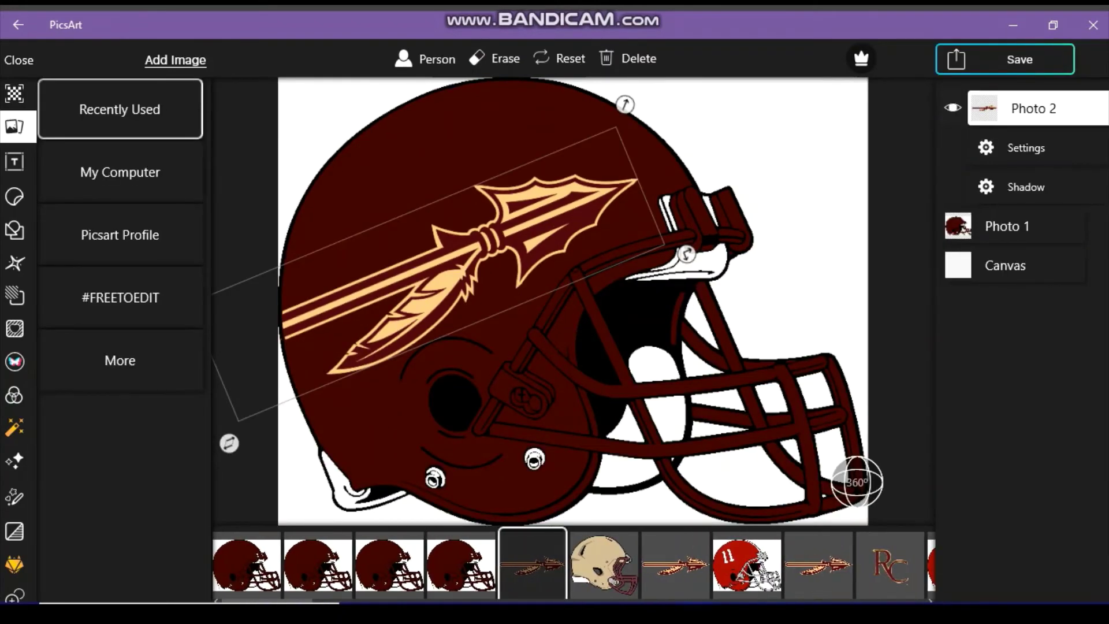
- Add the thin serif RC logo tilted over the arrow with contrast 4 and shadows -100, and save the image
left_click(890, 566)
left_click_drag(556, 309, 433, 266)
left_click(1025, 148)
left_click(547, 588)
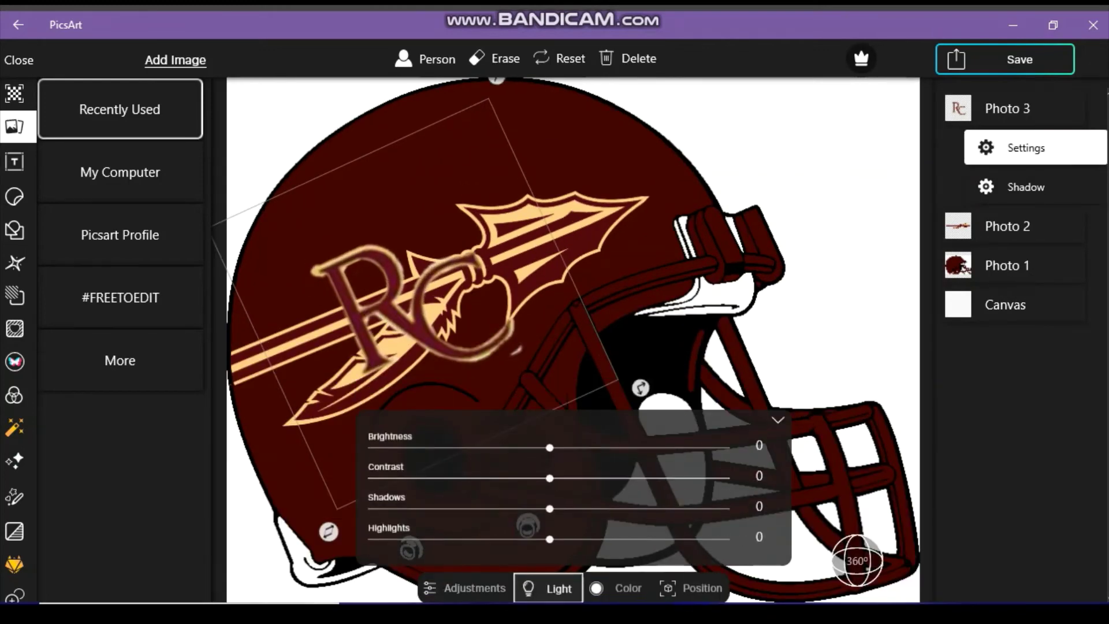
left_click_drag(549, 508, 374, 508)
left_click_drag(549, 478, 725, 477)
left_click_drag(576, 478, 556, 478)
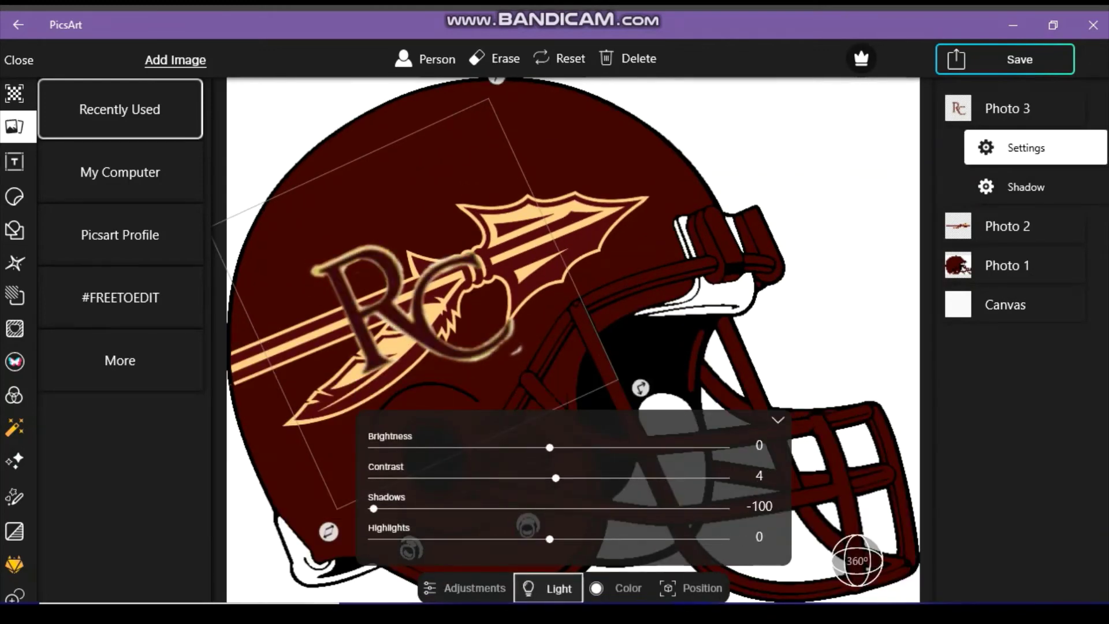
left_click(1020, 60)
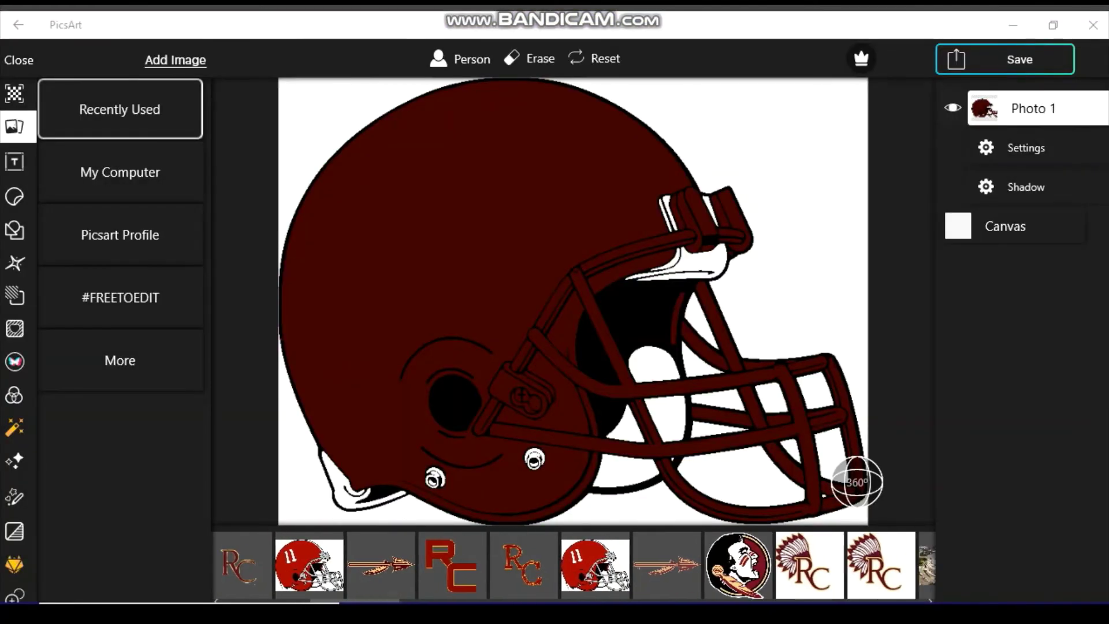
- Set the shadows of the block RC logo on the plain maroon helmet to -100
left_click(1025, 147)
left_click(551, 588)
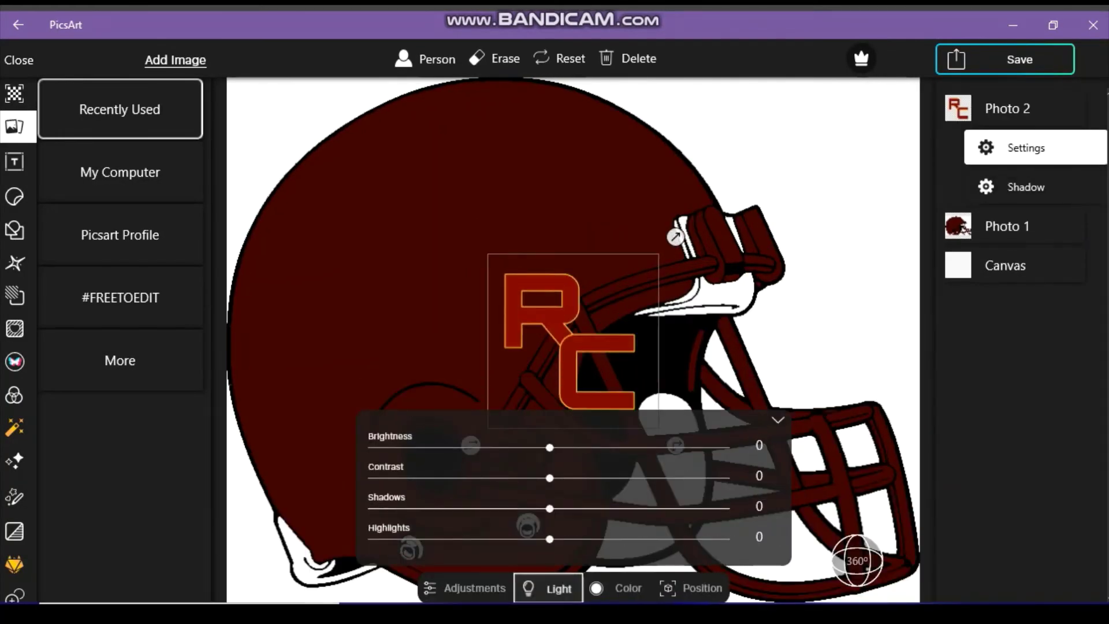
left_click_drag(549, 509, 373, 509)
left_click(778, 420)
- Enlarge and tilt the block RC logo on the maroon helmet's upper side, and save the image
left_click_drag(675, 236, 683, 155)
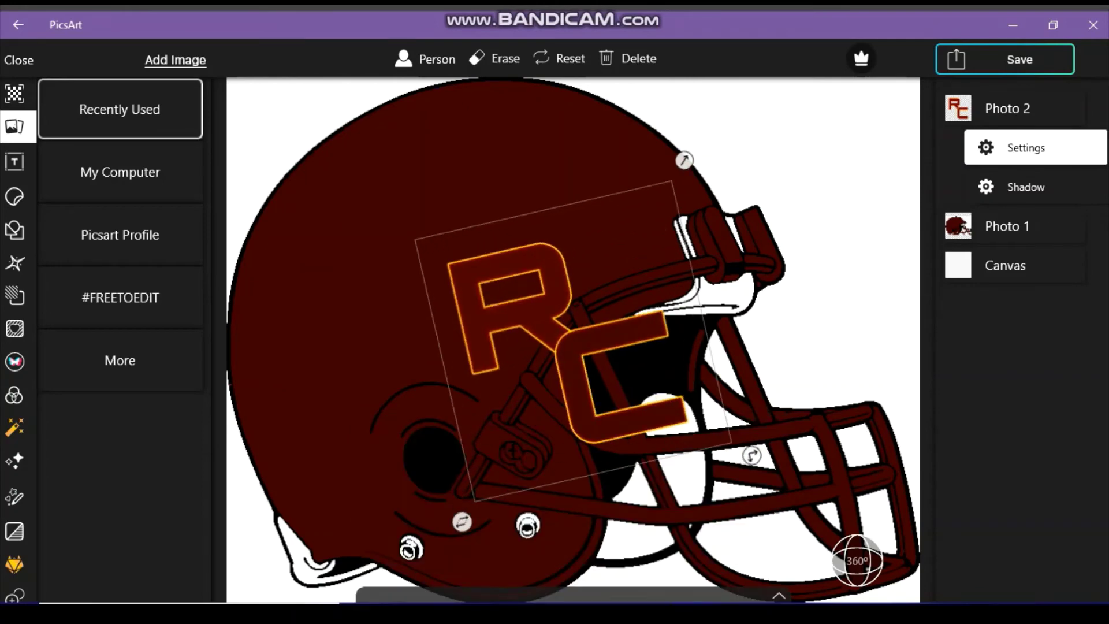
left_click_drag(532, 347, 430, 245)
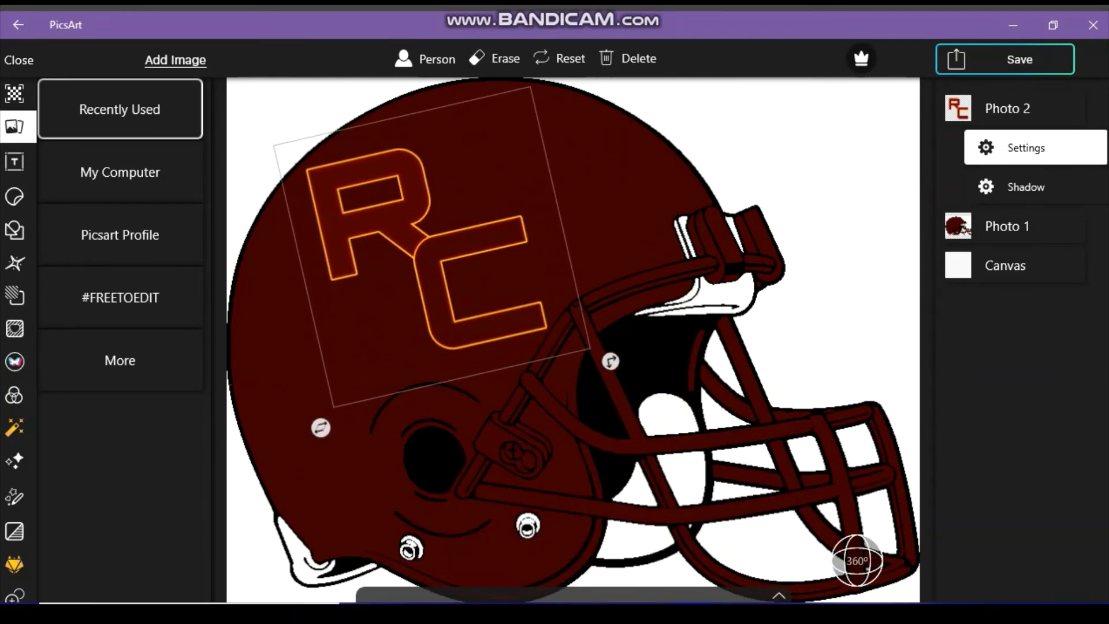
left_click(1019, 60)
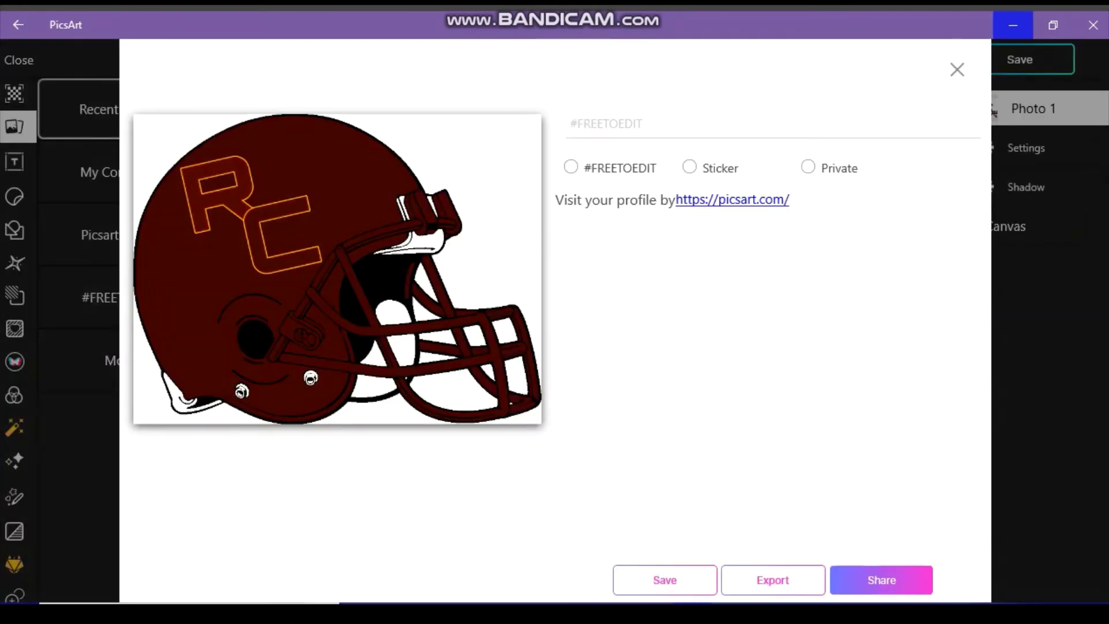
left_click(1013, 25)
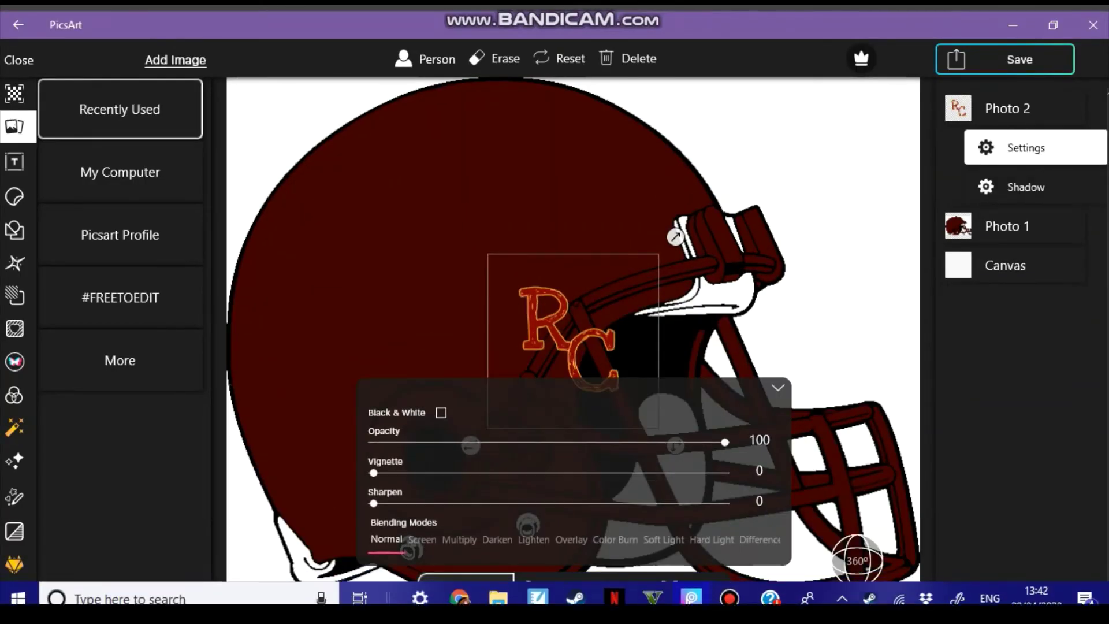
- Set the western-style RC logo to contrast 100 and shadows -100, enlarge and tilt it on the helmet's upper side, and save
left_click(548, 587)
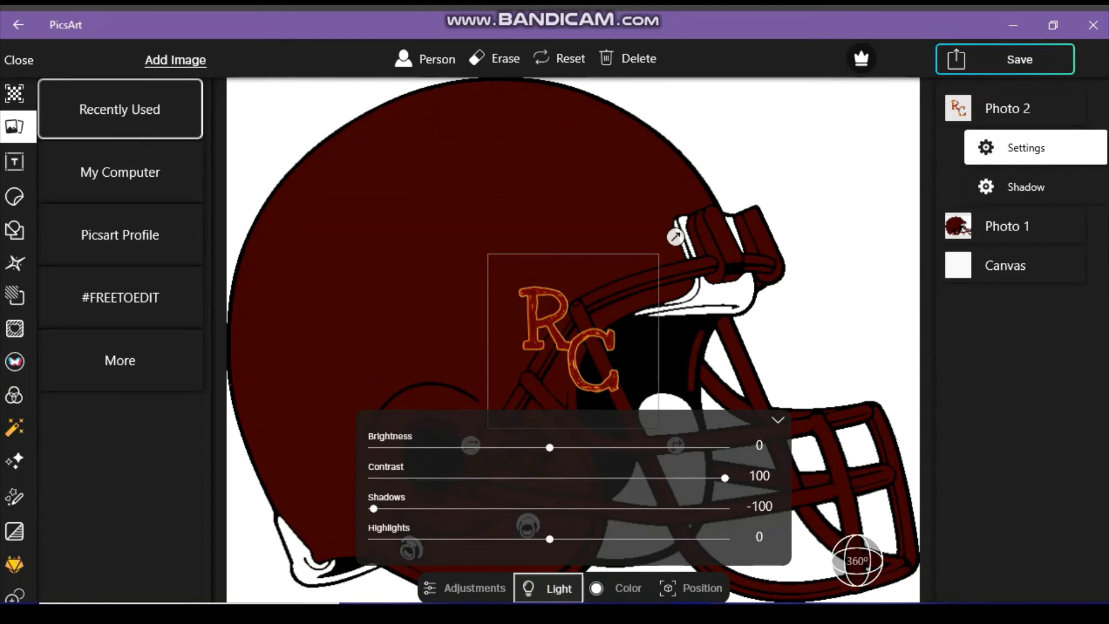
left_click(778, 419)
left_click_drag(675, 236, 715, 107)
left_click_drag(557, 346, 439, 236)
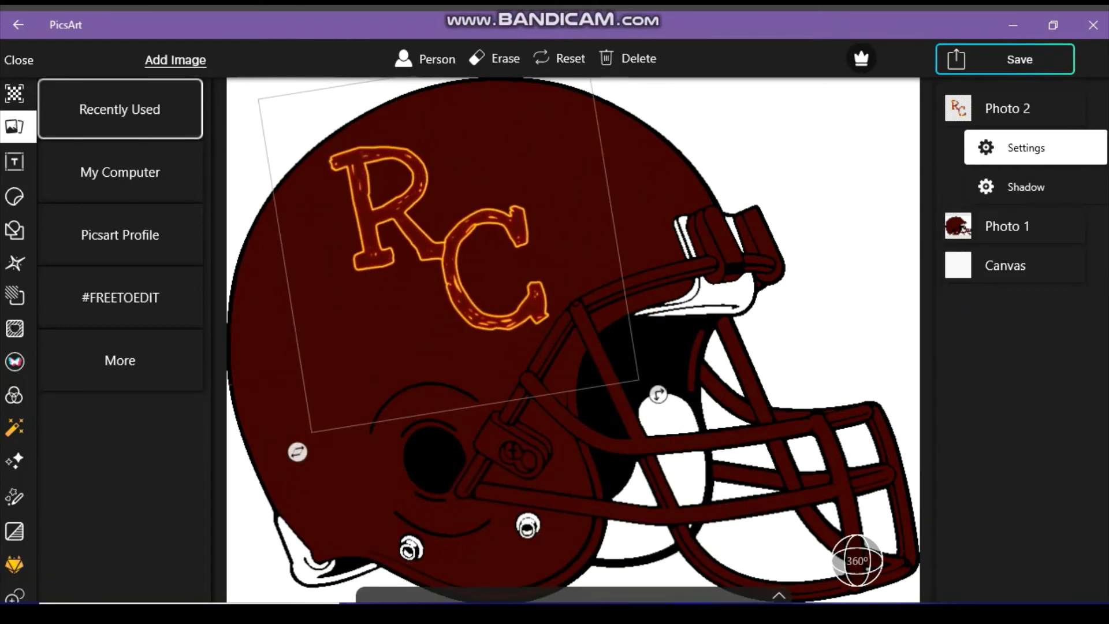
left_click(1019, 59)
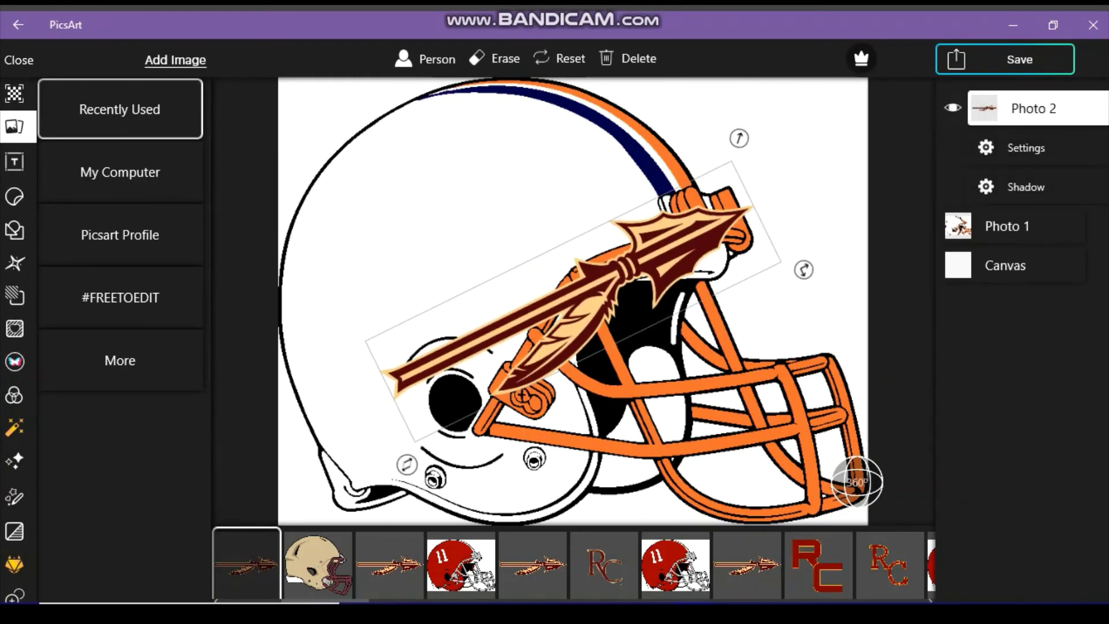
- Move and tilt the arrow logo across the white helmet's side and trim its shaft to the back edge
left_click_drag(406, 463, 226, 419)
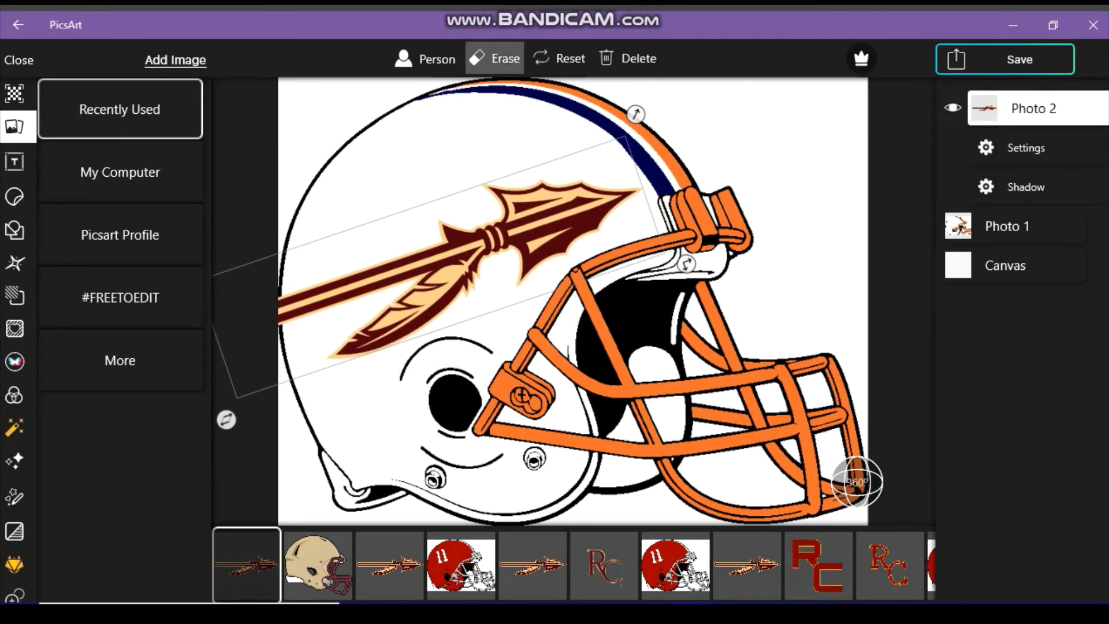
left_click(495, 59)
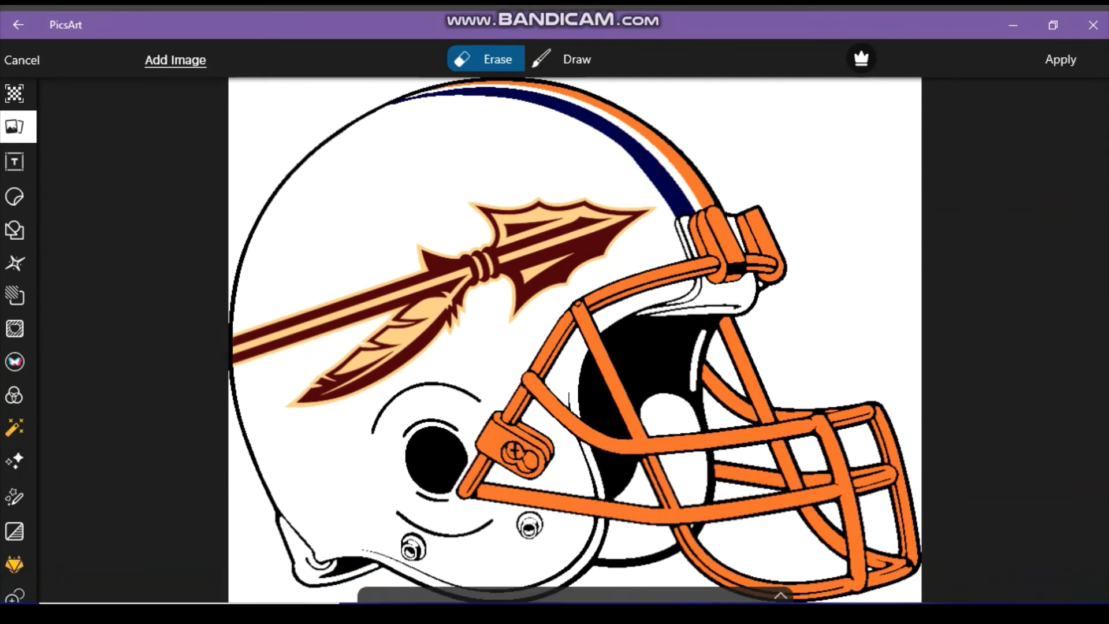
left_click(1061, 59)
- Add the block RC logo to the white helmet, darken its shadows, and place it enlarged and tilted over the arrow
left_click(458, 564)
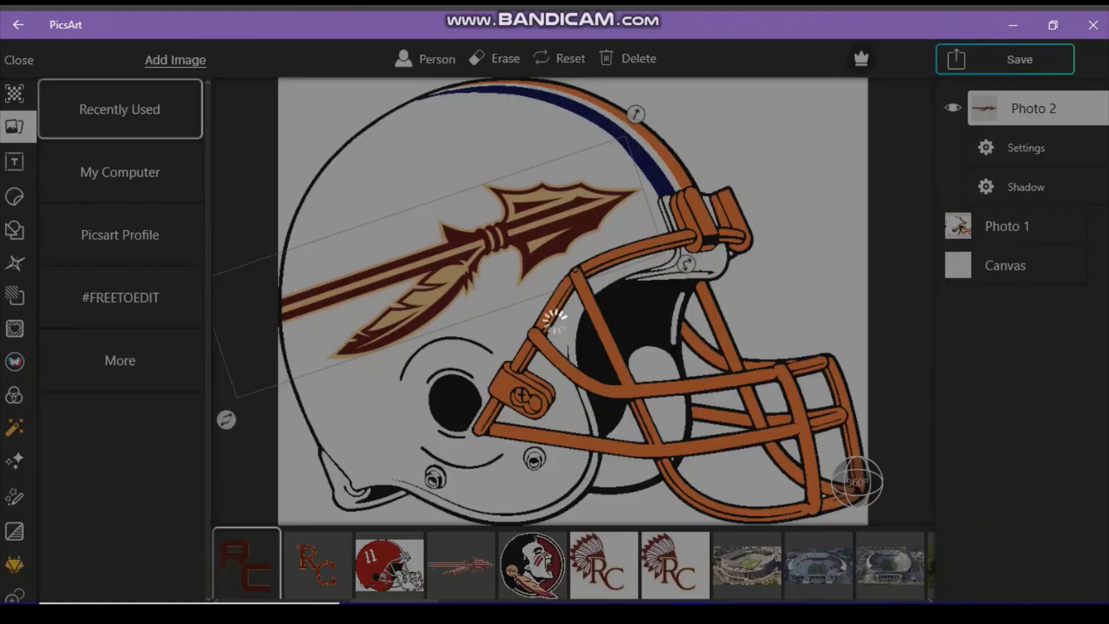
left_click(1026, 148)
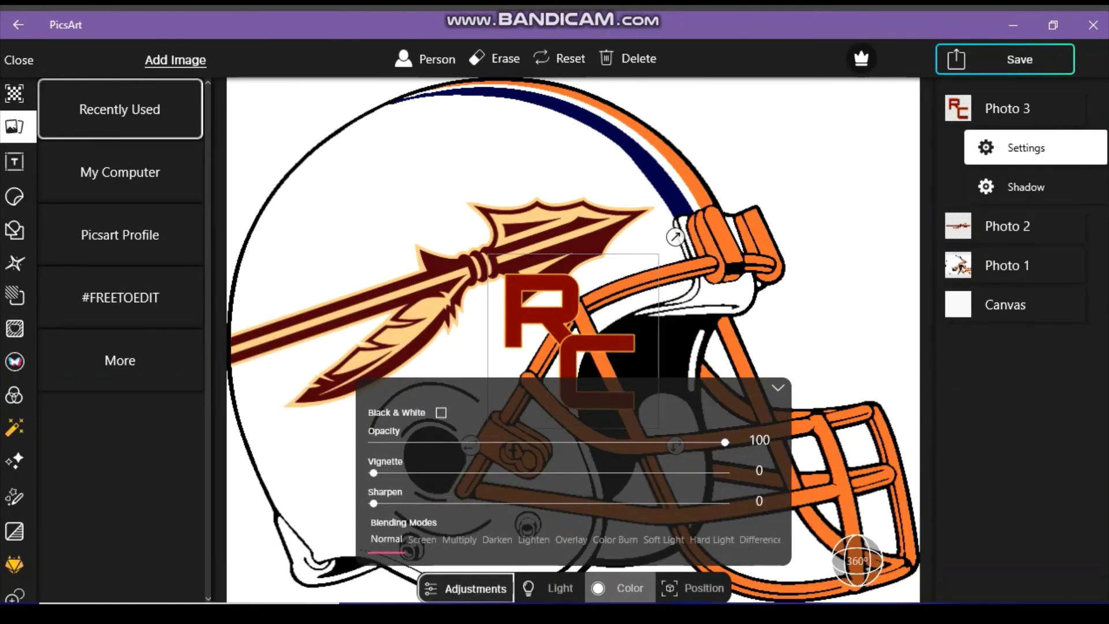
left_click(551, 588)
left_click(778, 420)
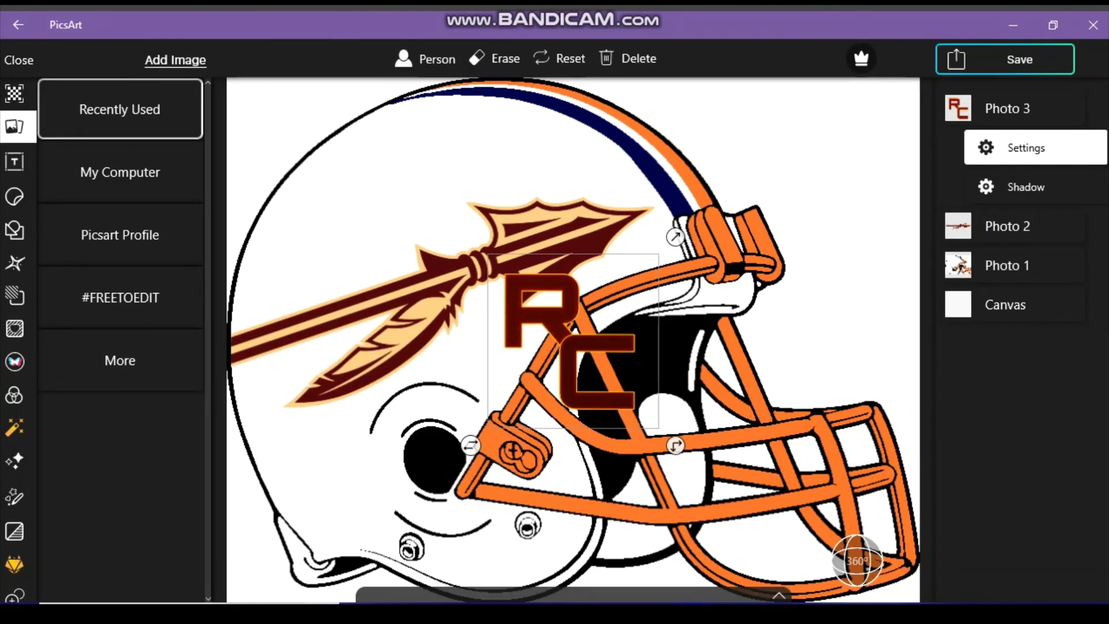
left_click_drag(675, 236, 648, 178)
left_click_drag(507, 310, 410, 297)
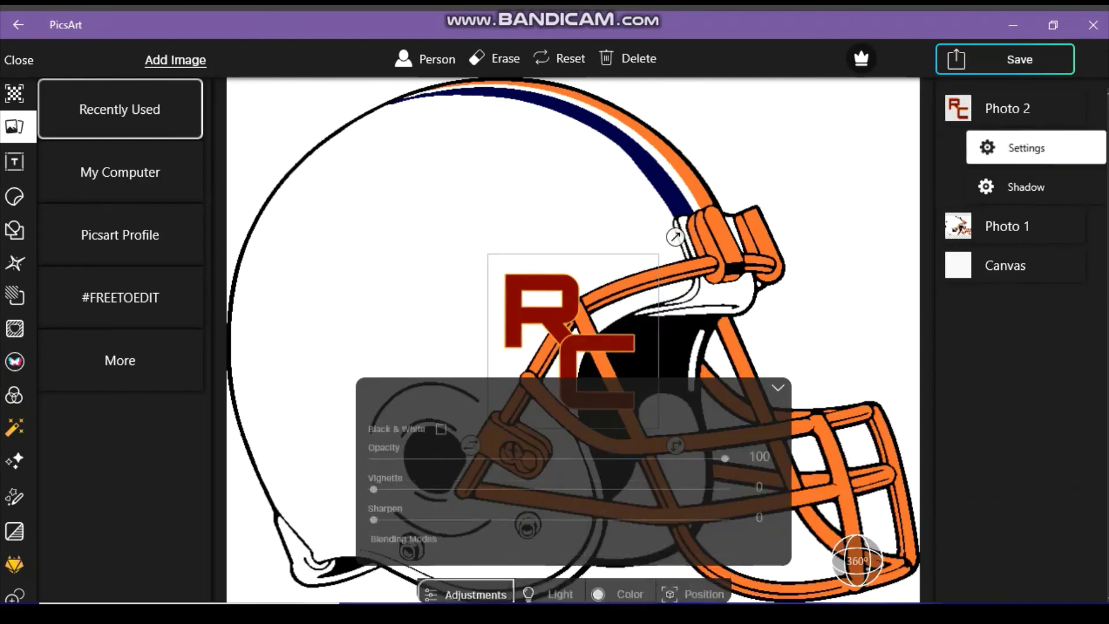
- Set the block RC logo's shadows to -100, enlarge and tilt it on the plain white helmet's upper side, and save
left_click(552, 592)
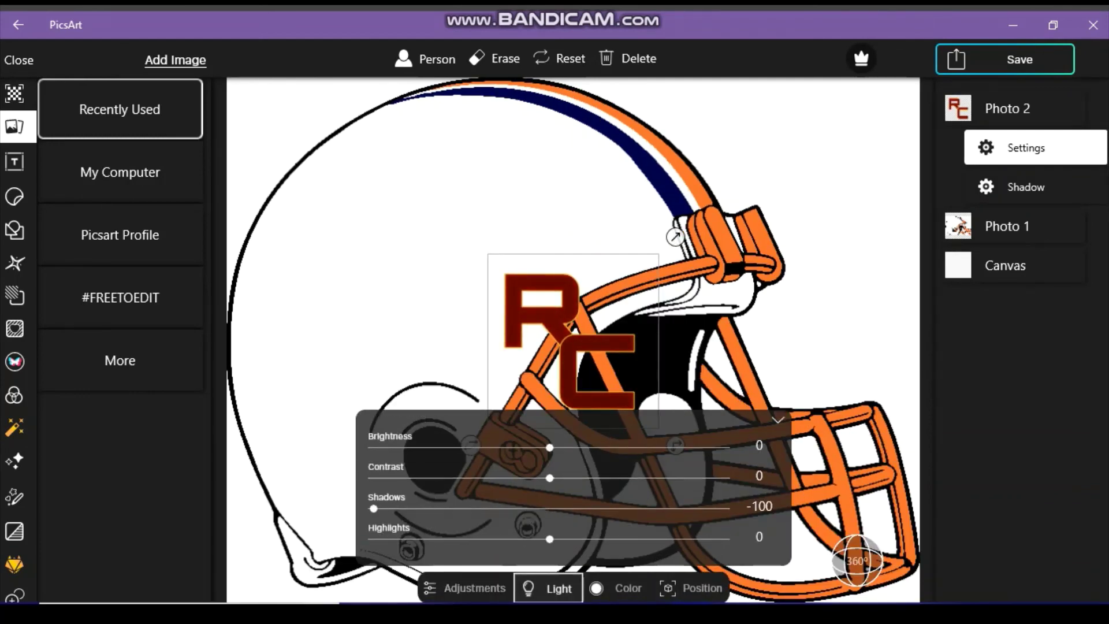
left_click(779, 419)
left_click_drag(675, 444, 610, 348)
key("ctrl+s")
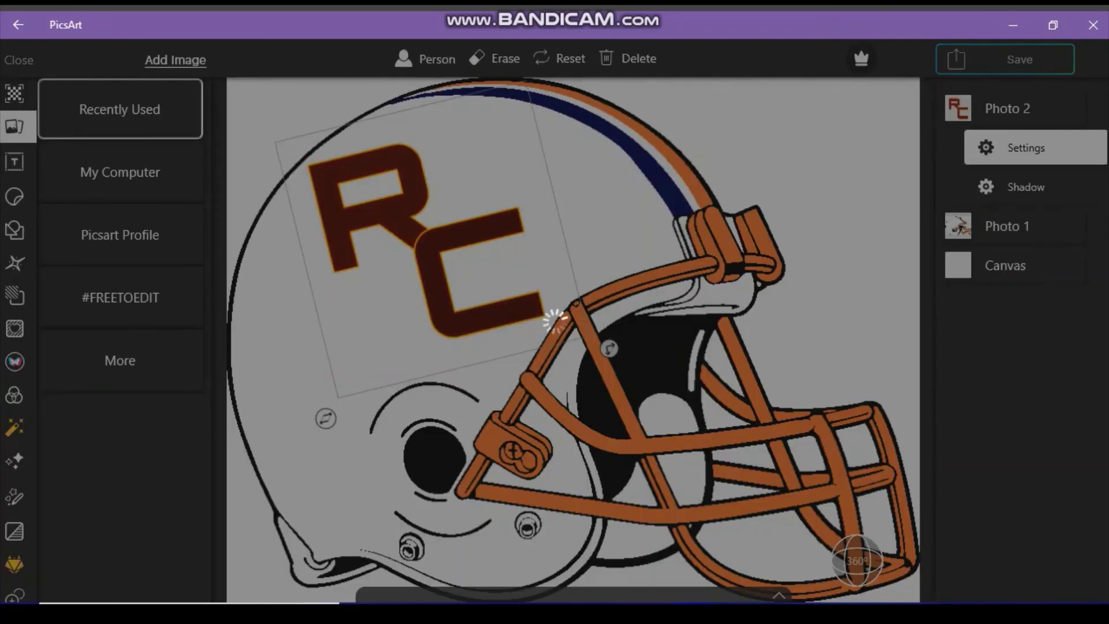